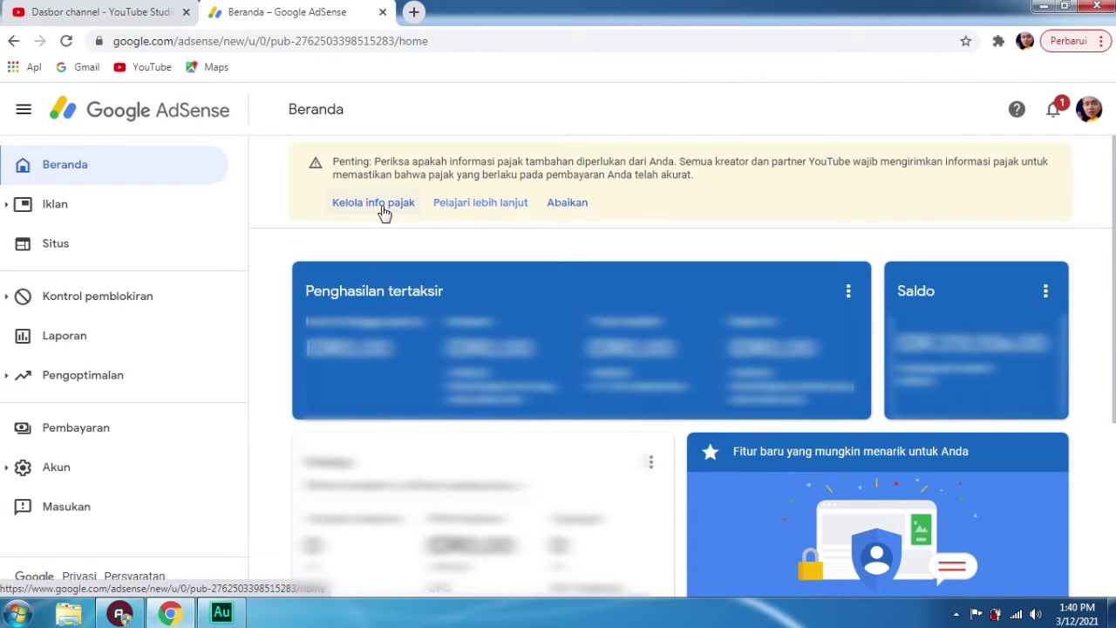
- Open the tax info management and answer the US tax questions with account type Perorangan and Tidak for US citizenship or residency
click(384, 211)
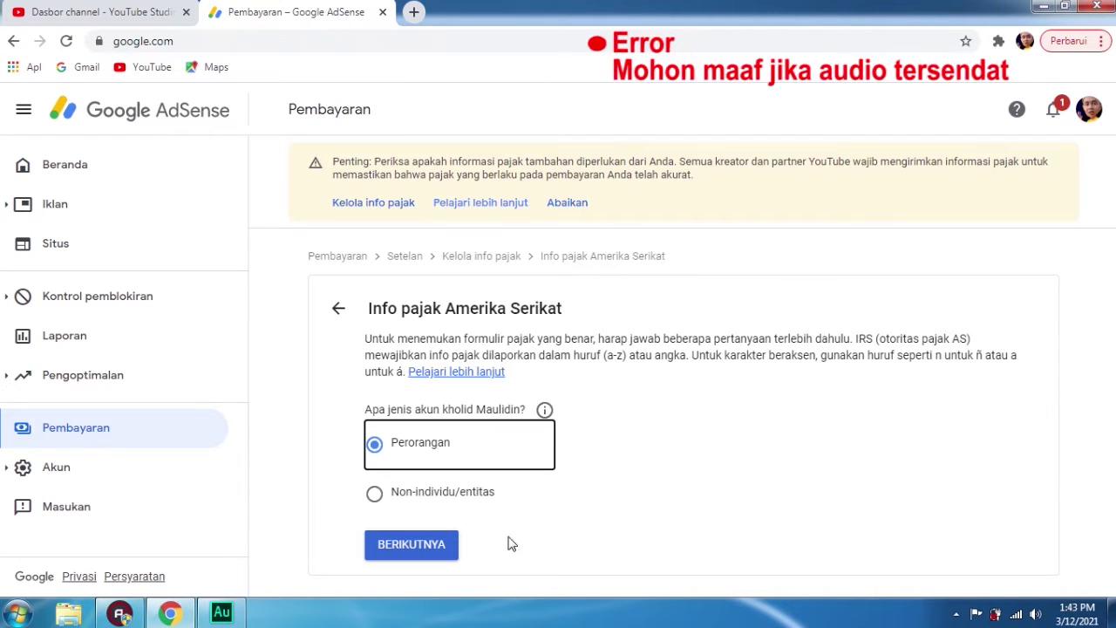
click(436, 549)
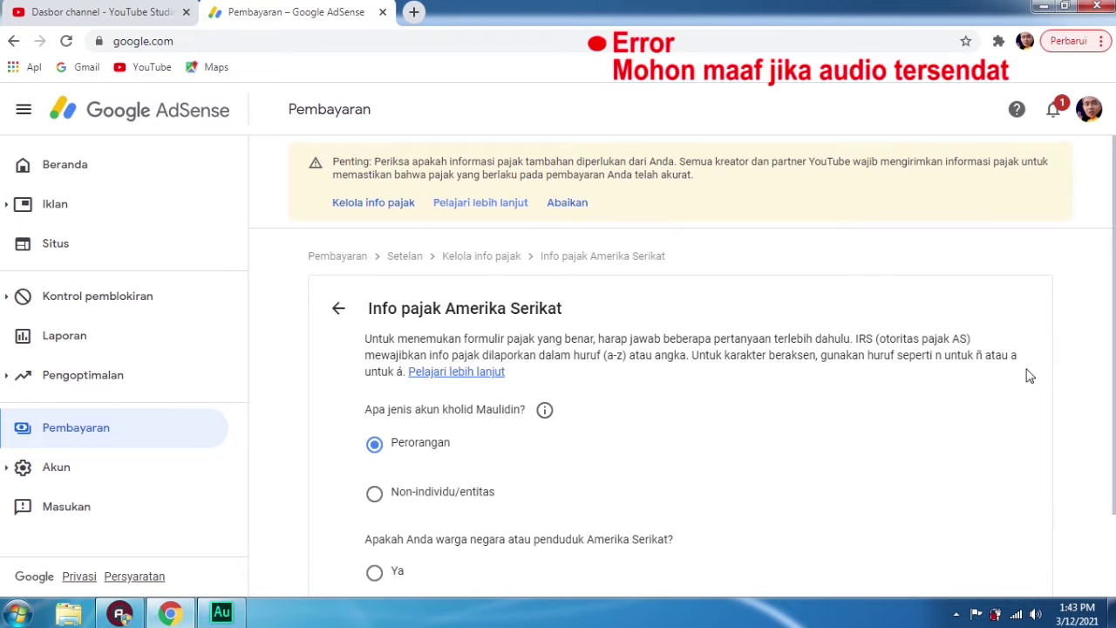
scroll(1030, 375, down, 1)
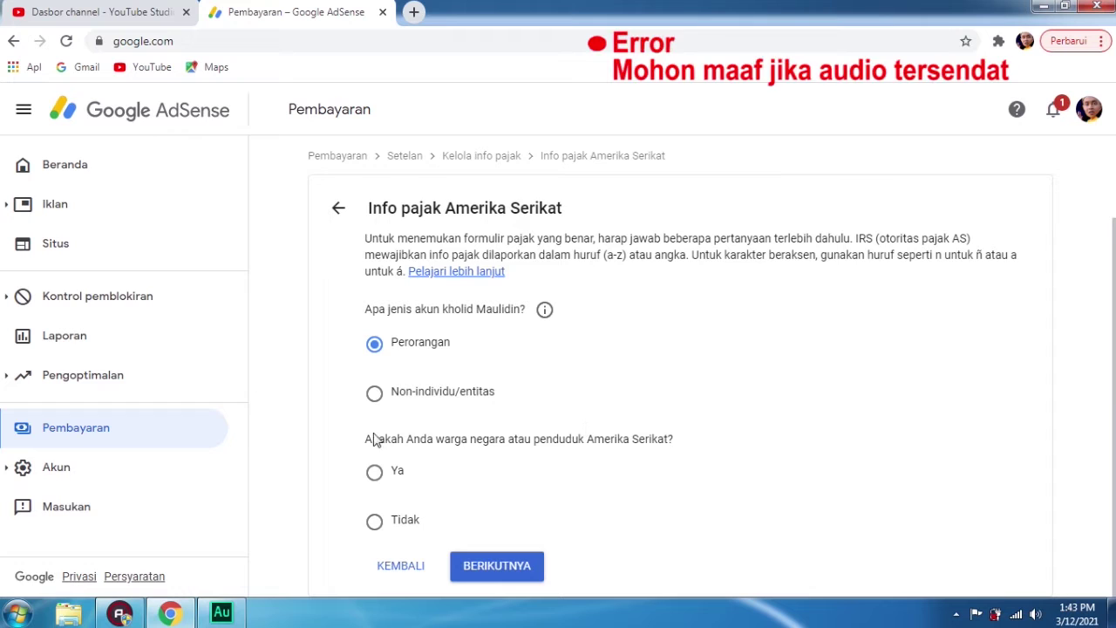
click(405, 522)
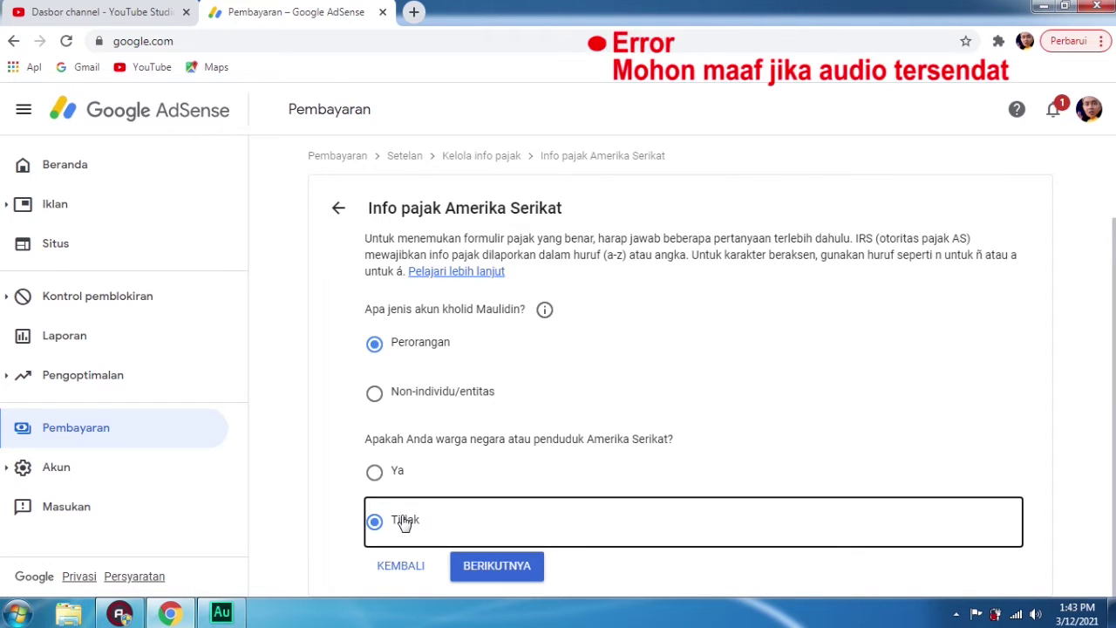
click(488, 567)
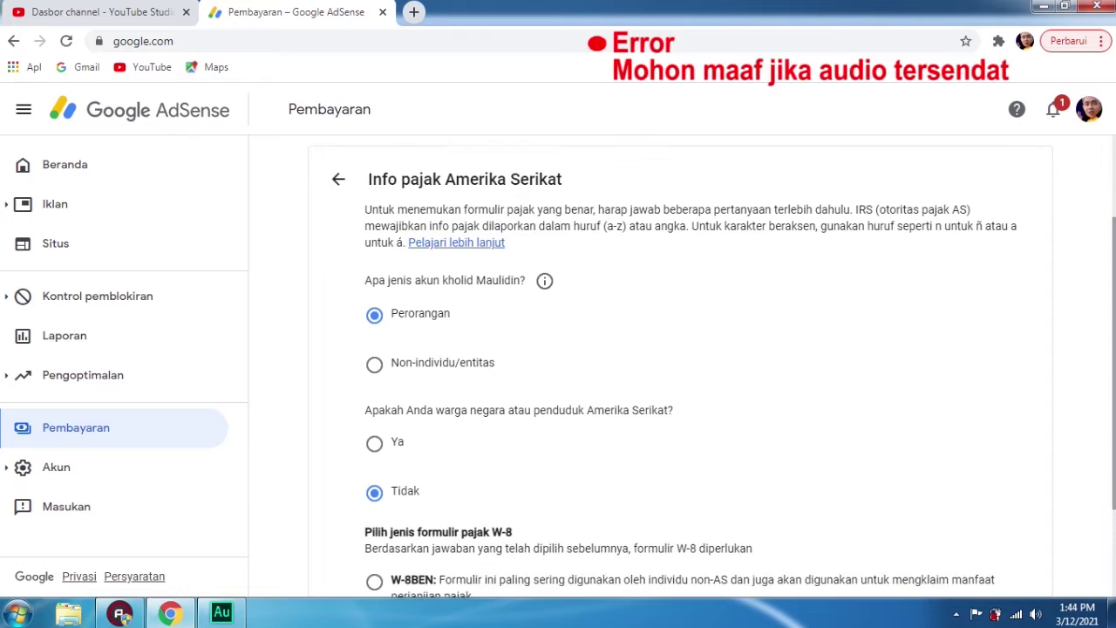
- Choose W-8BEN as the W-8 tax form type and start the form
scroll(1113, 499, down, 2)
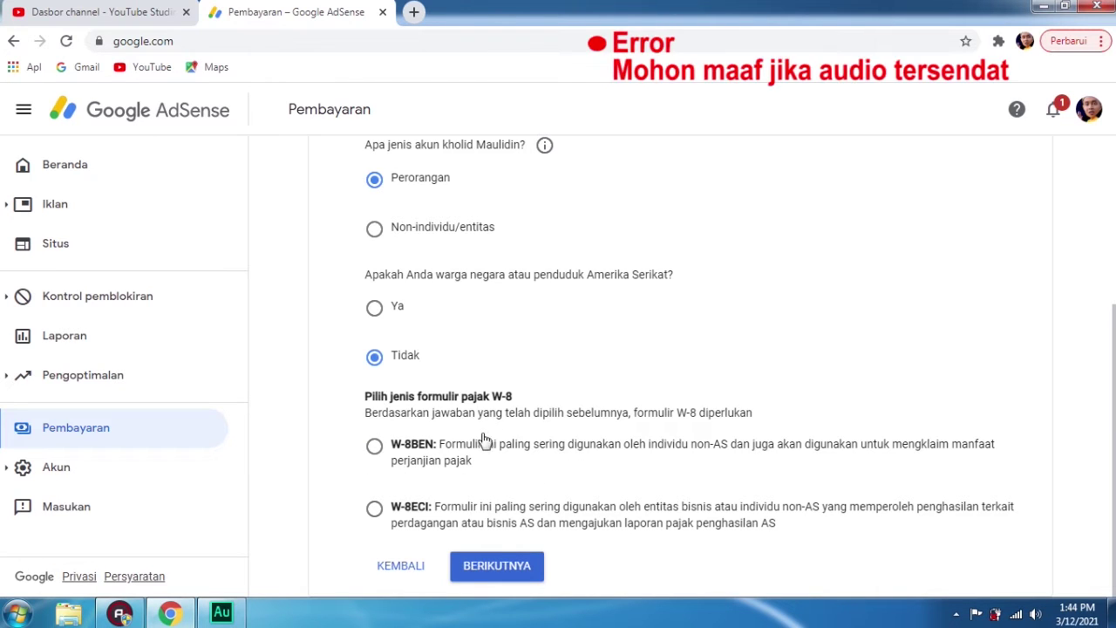
click(375, 448)
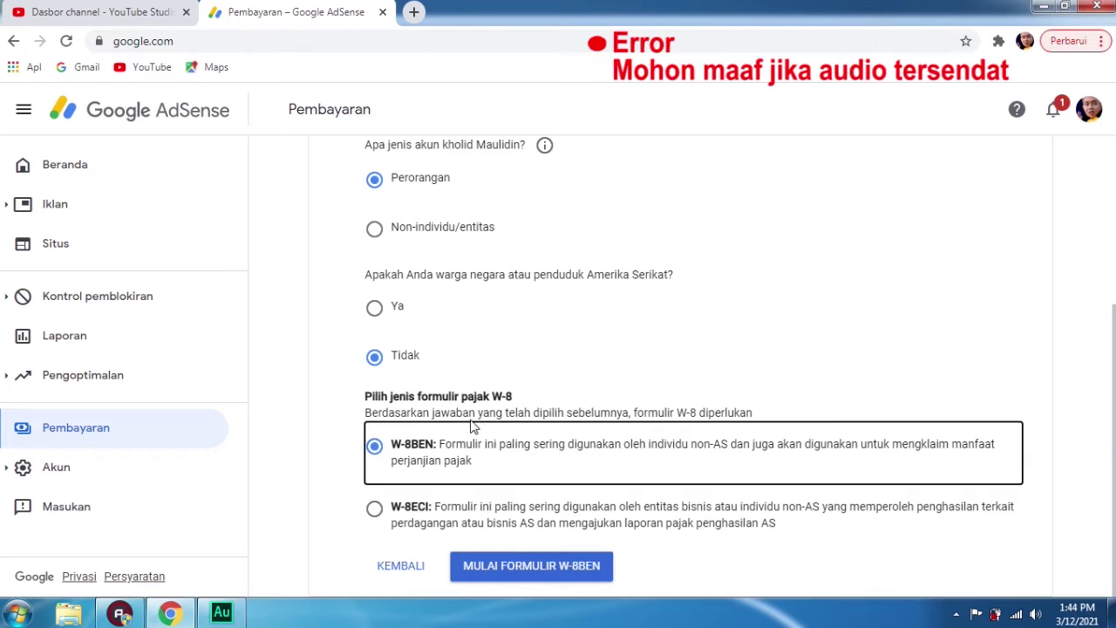
click(590, 574)
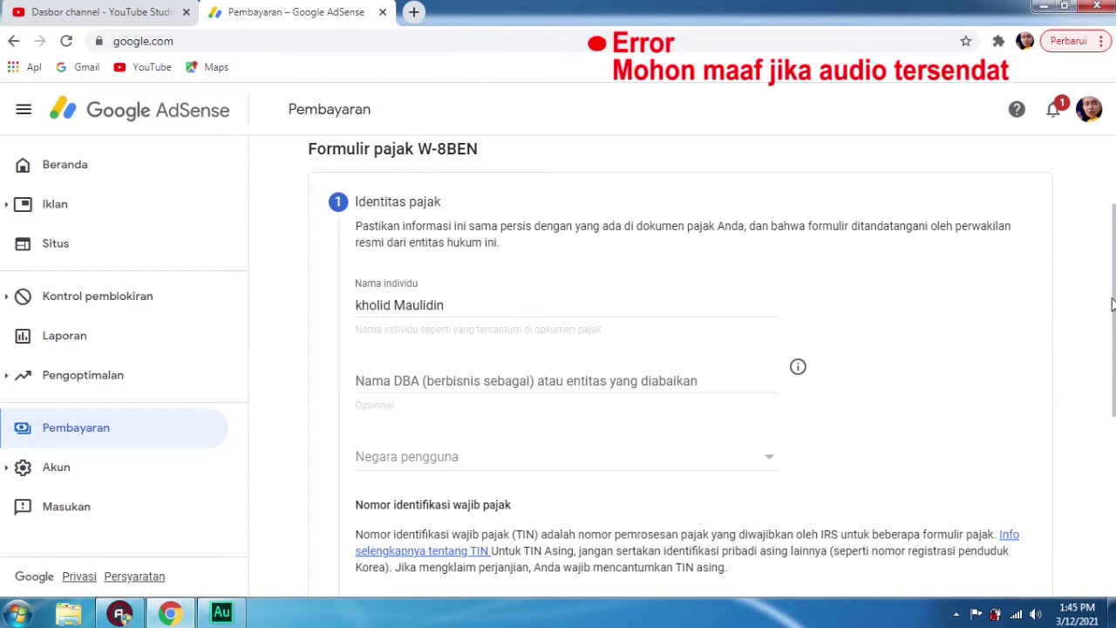
- Set the country of citizenship (Negara pengguna) in the tax identity section to Indonesia
scroll(1114, 305, down, 2)
scroll(1113, 305, down, 1)
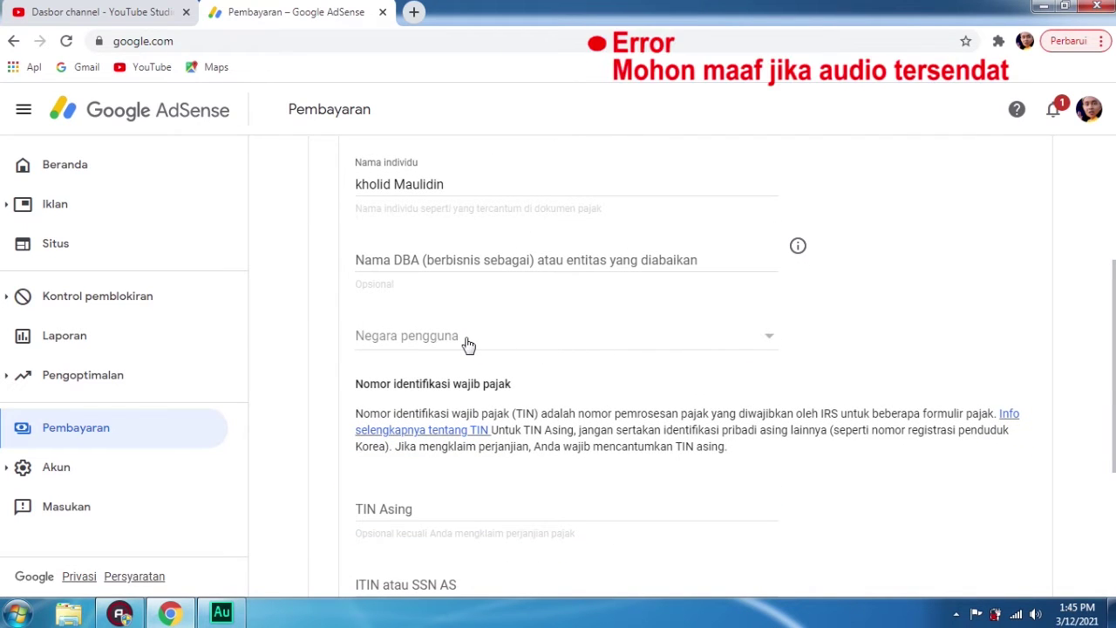
click(771, 345)
scroll(771, 343, down, 8)
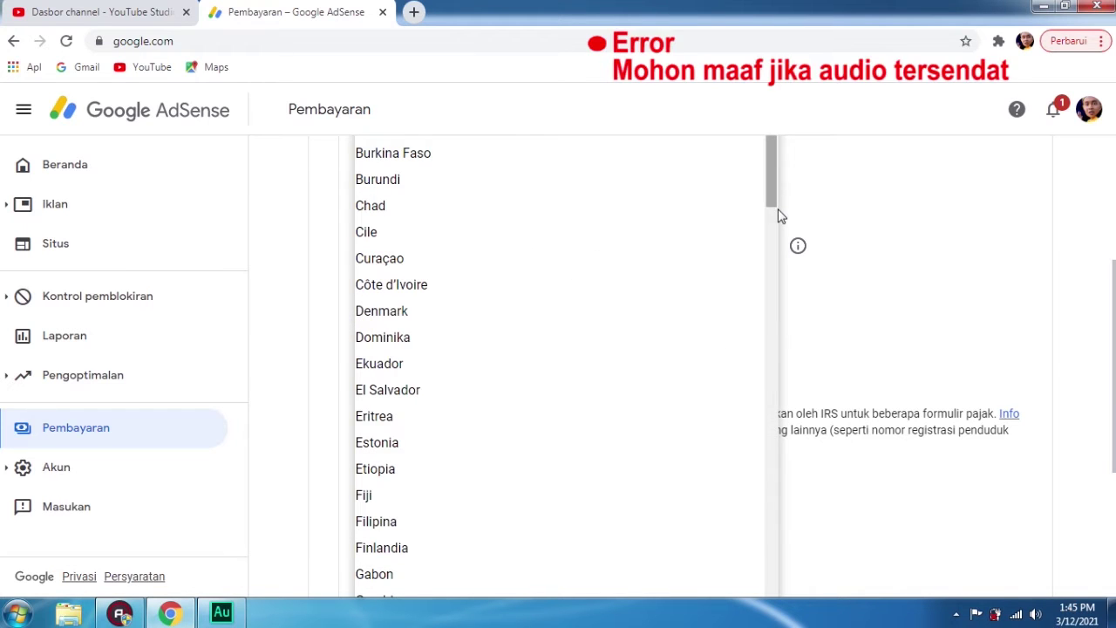
click(775, 265)
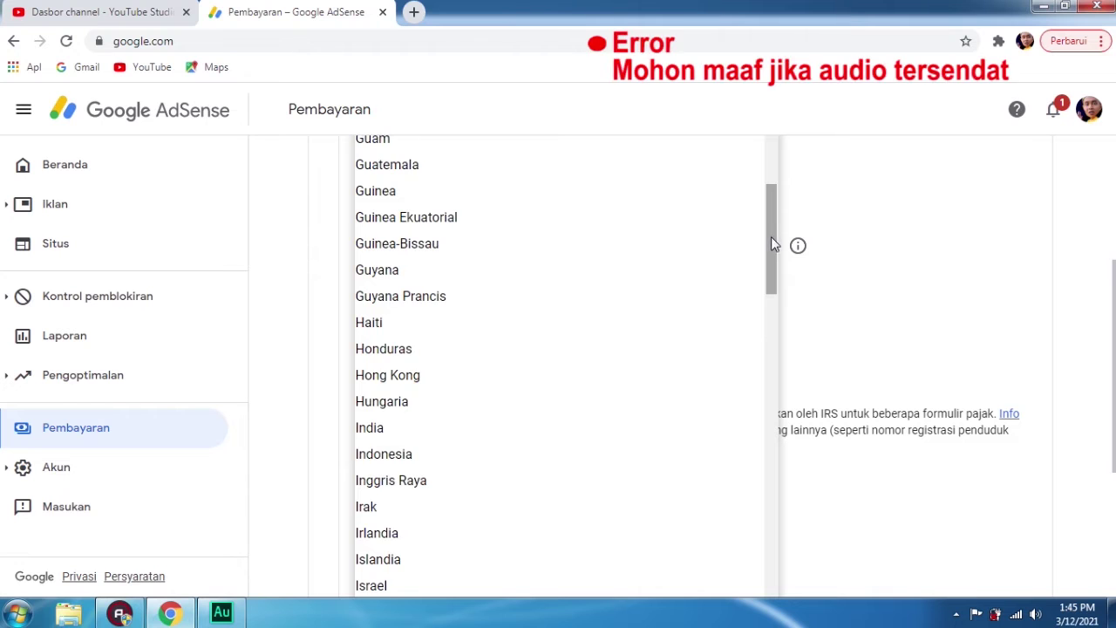
drag(771, 238, 772, 266)
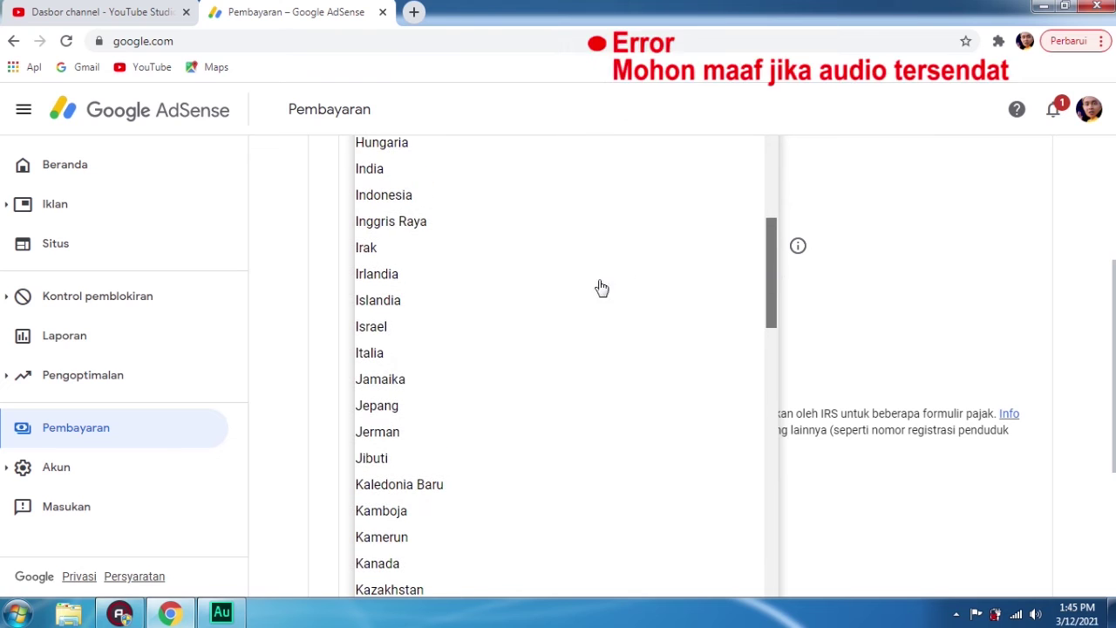
click(395, 197)
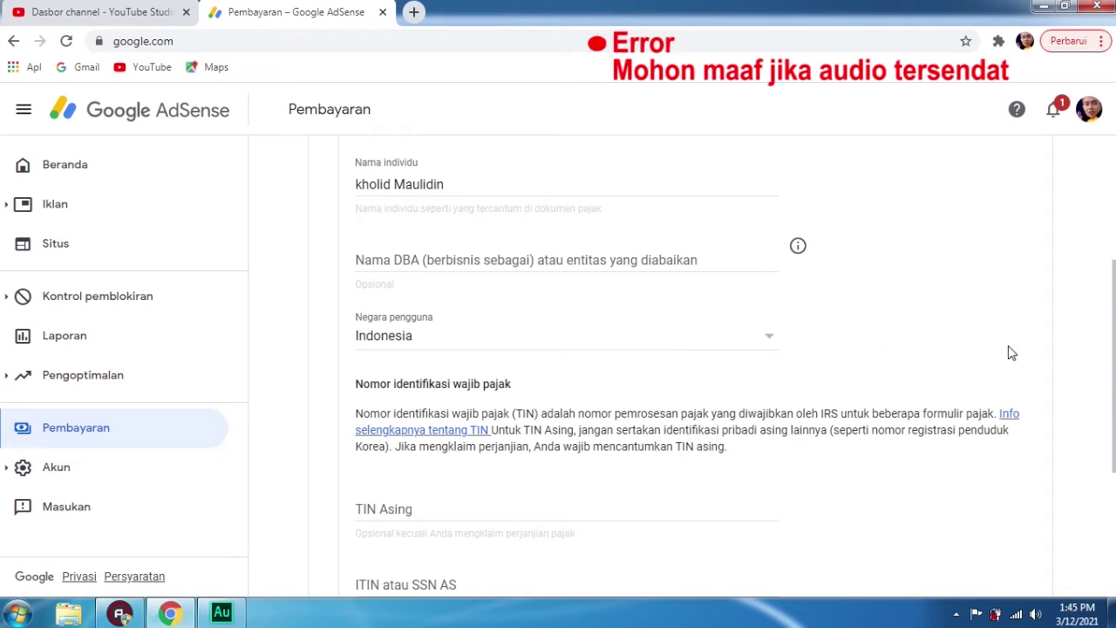
- Enter the taxpayer identification number as TIN Asing and continue to the address section
scroll(1112, 319, down, 2)
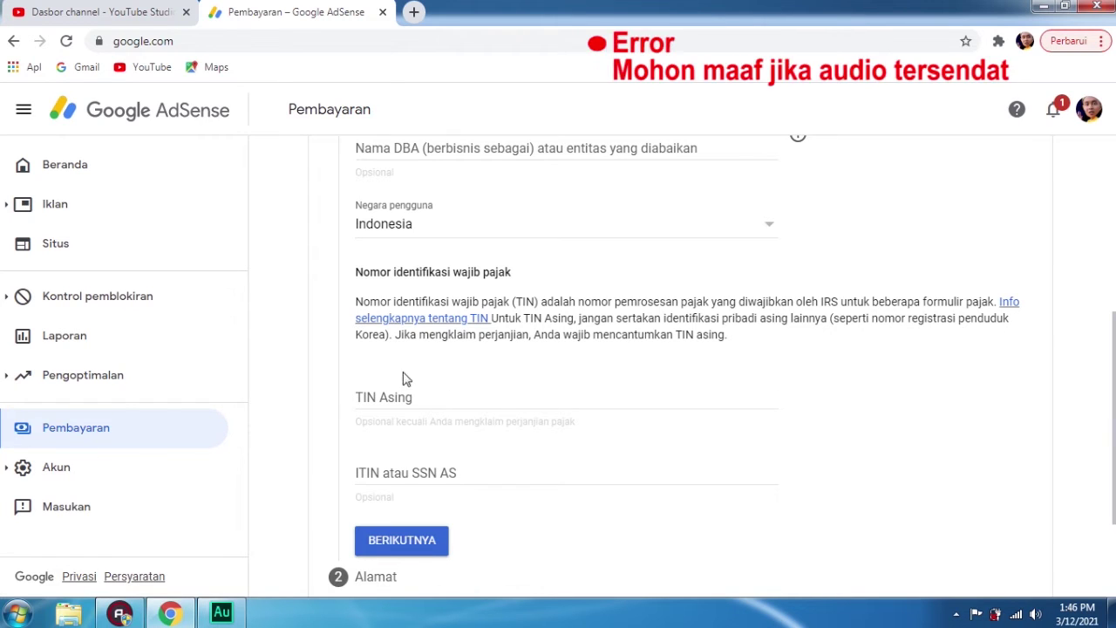
click(490, 399)
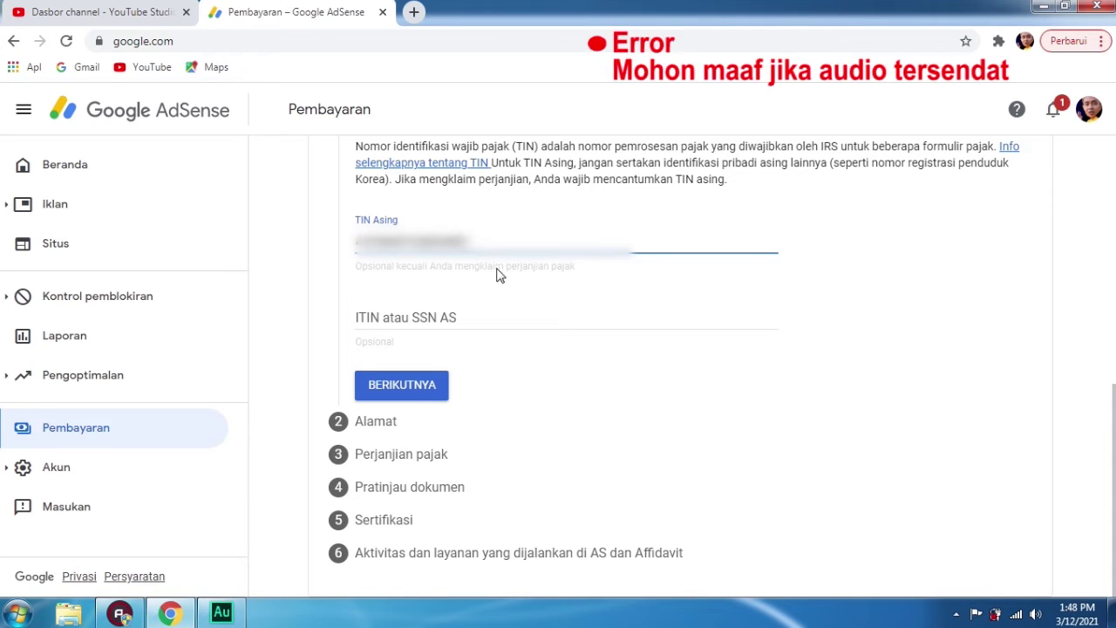
click(502, 353)
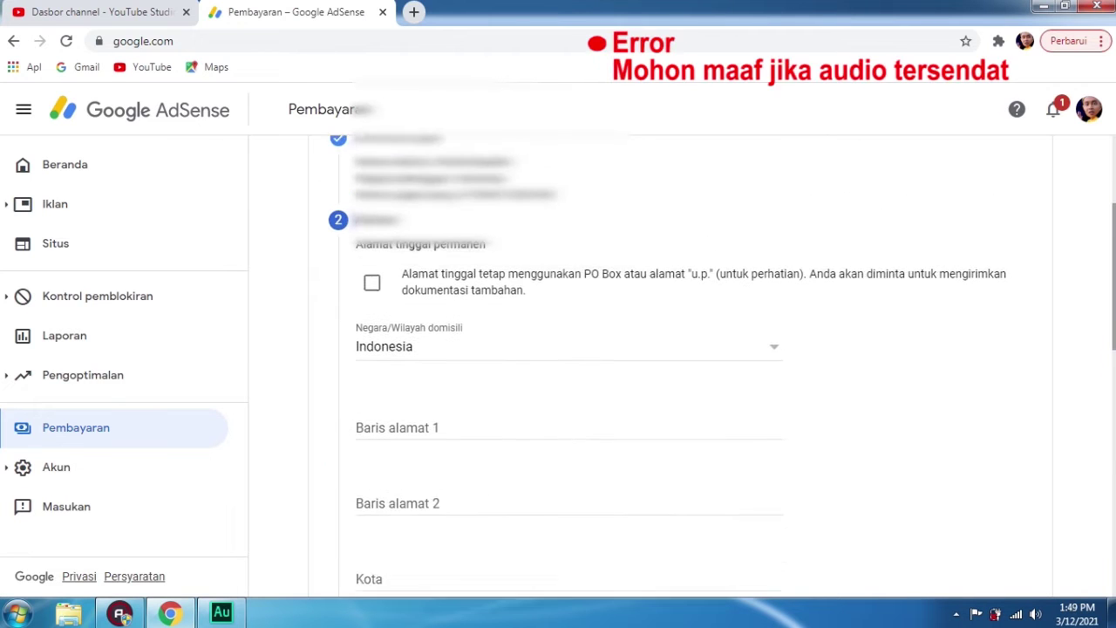
- Fill in the first address line and the city of the permanent residence address
scroll(680, 366, down, 3)
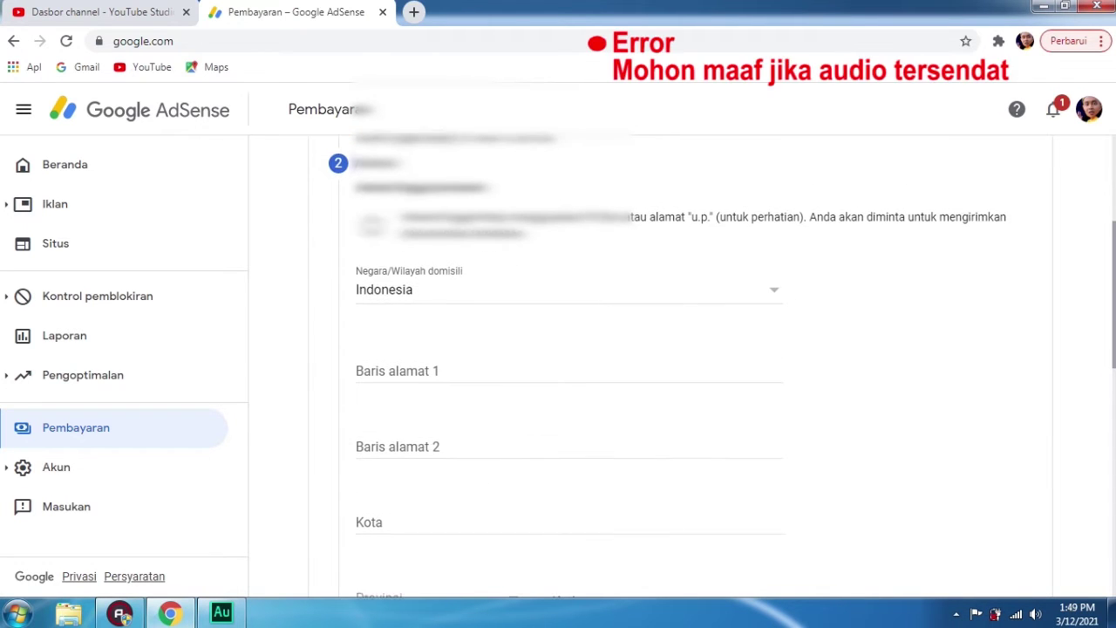
scroll(1113, 466, down, 6)
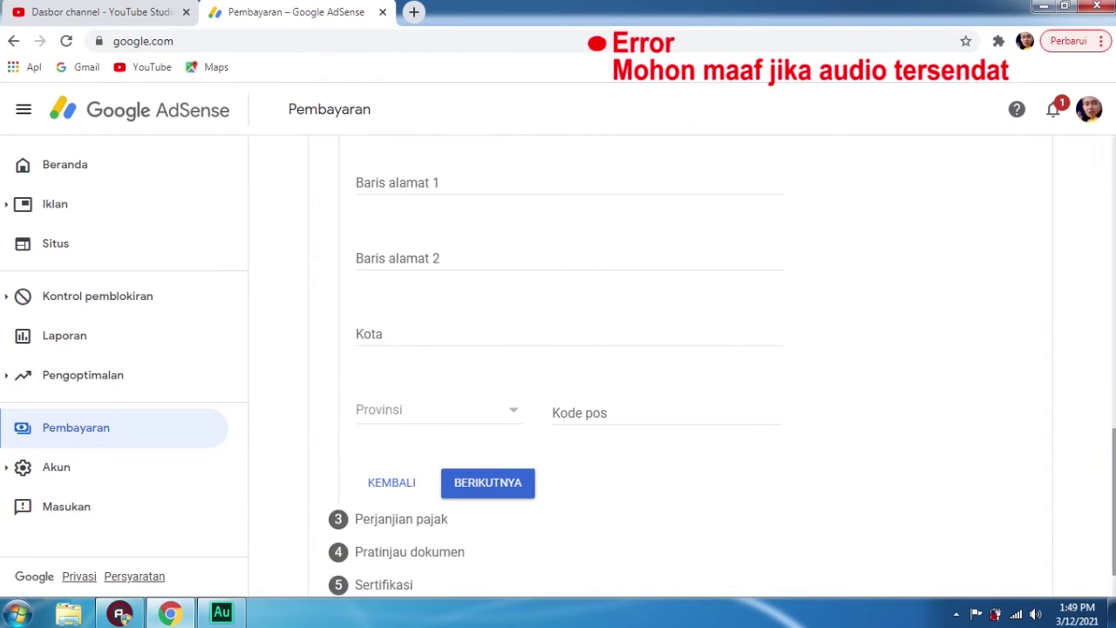
click(487, 482)
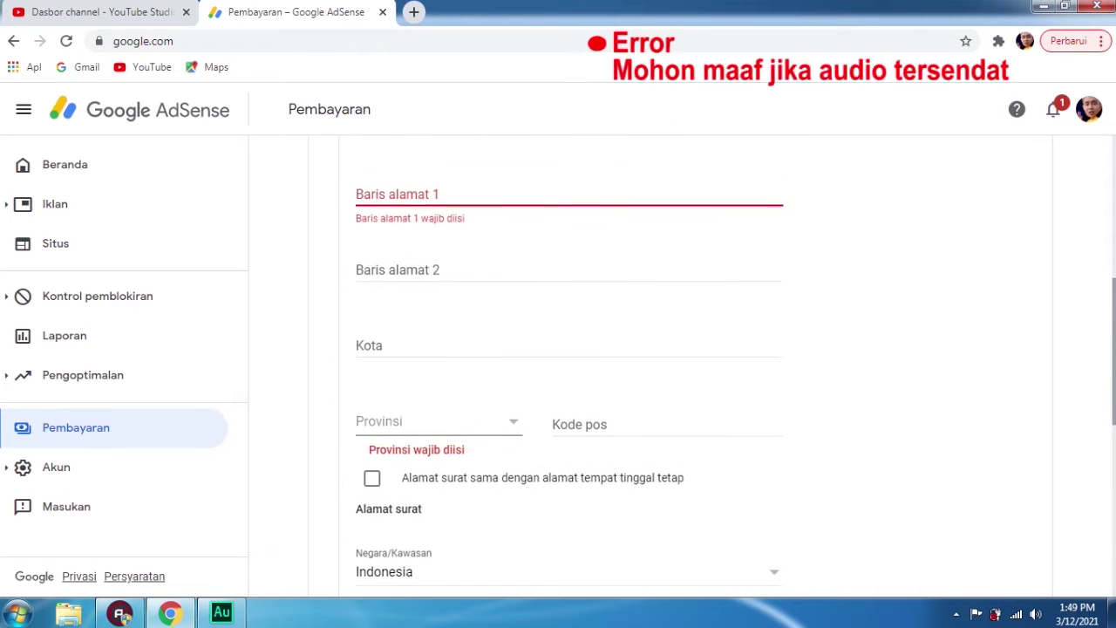
key(ctrl+v)
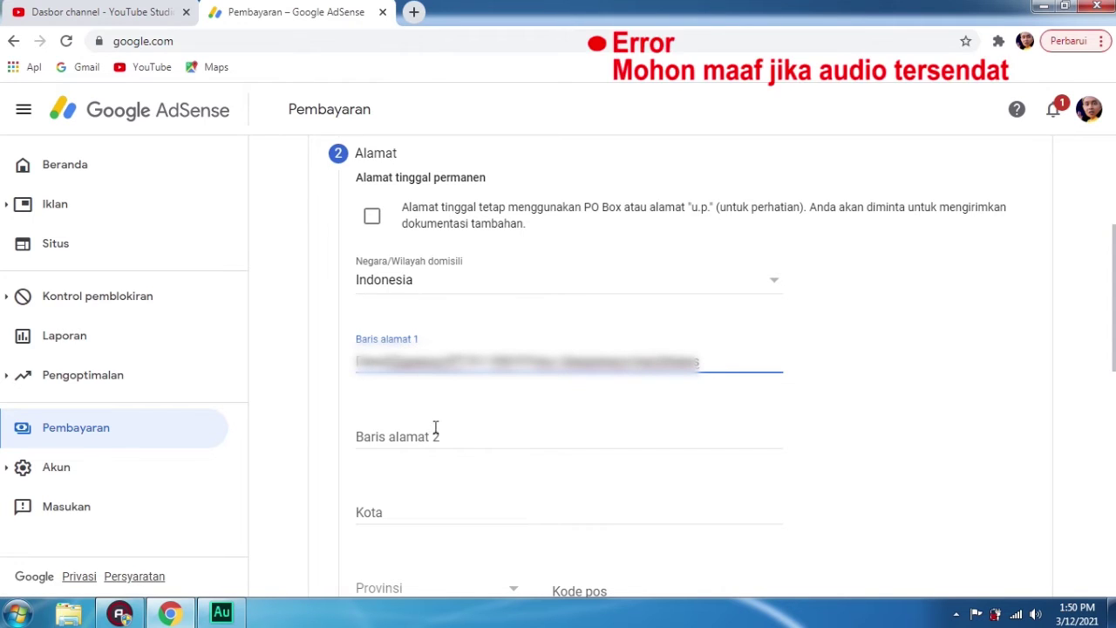
scroll(735, 392, down, 2)
click(735, 391)
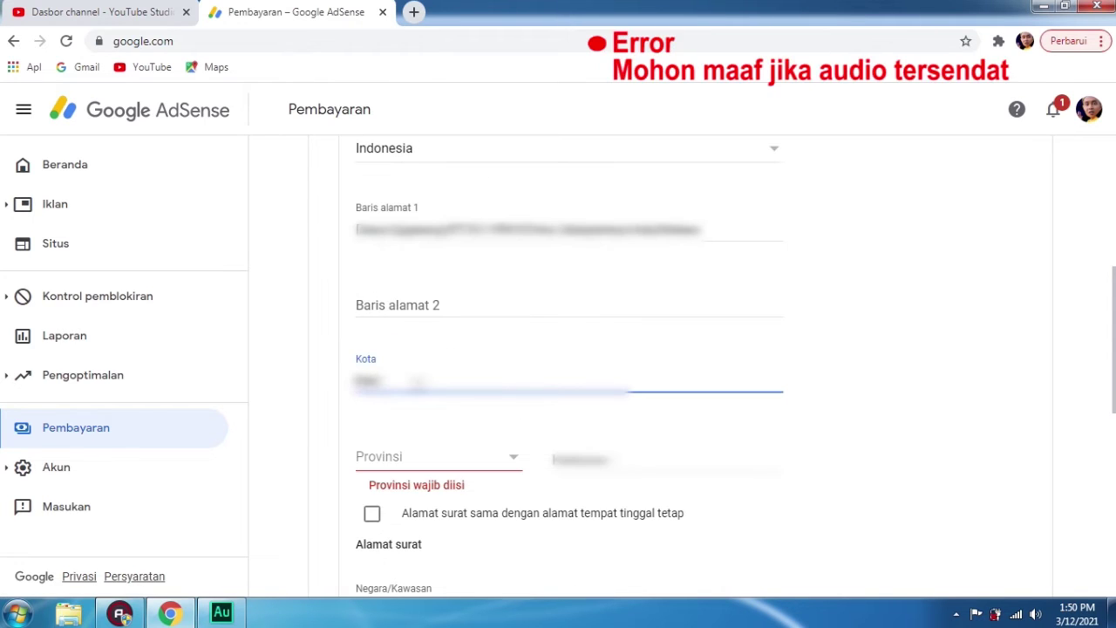
text(ang)
- Select the residence province and enter the postal code for the permanent address
click(515, 462)
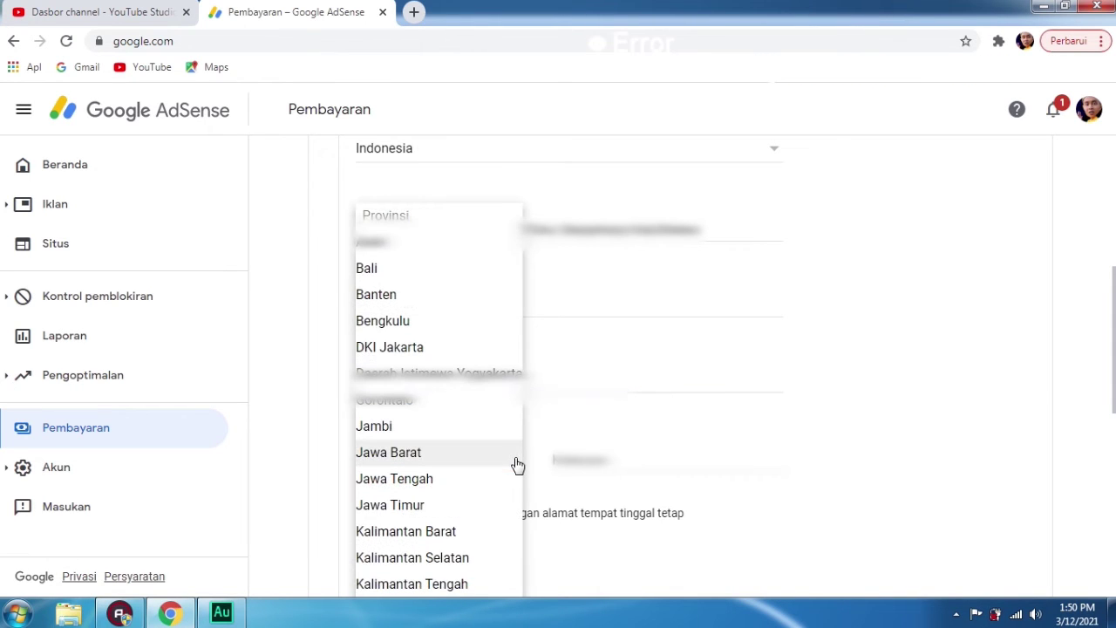
click(471, 485)
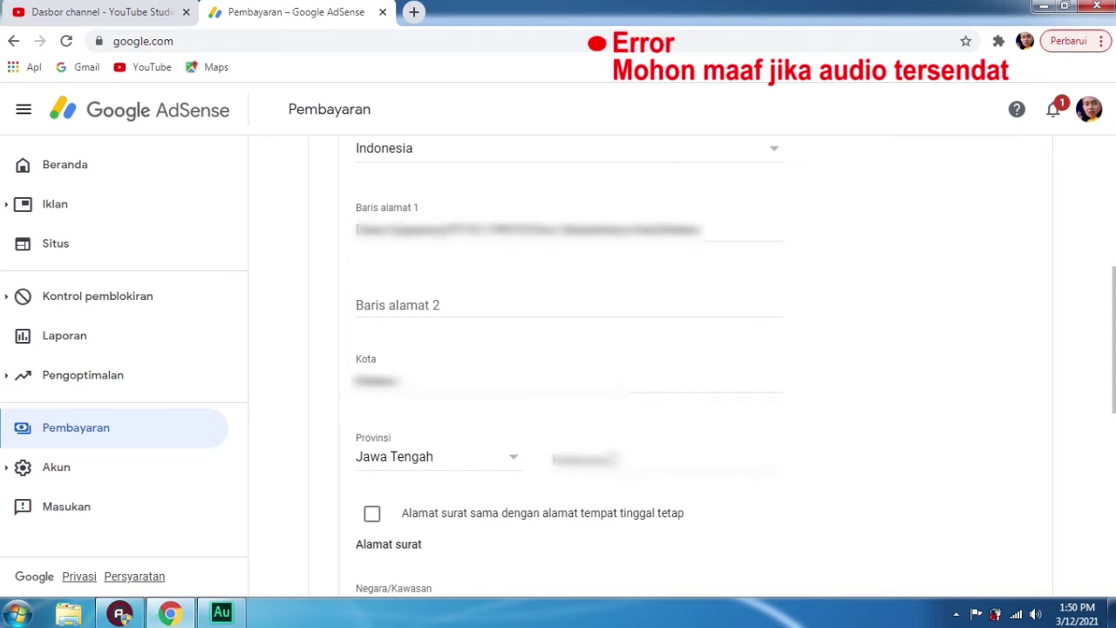
click(610, 459)
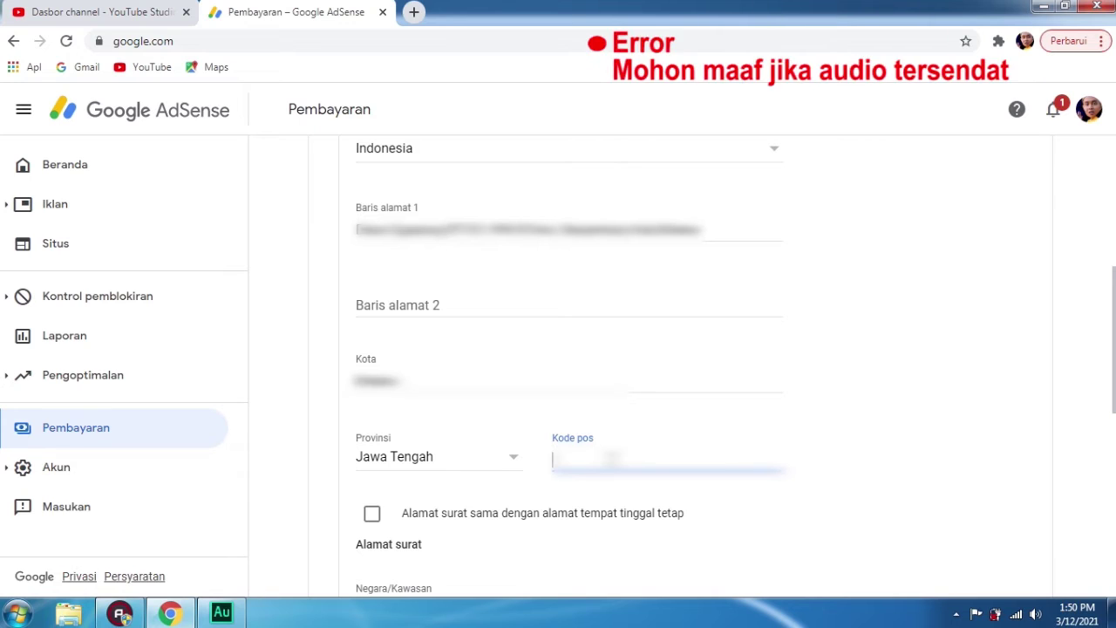
text(5315)
- Mark the mailing address as the same as the permanent residence address and continue to the tax treaty section
scroll(374, 369, down, 2)
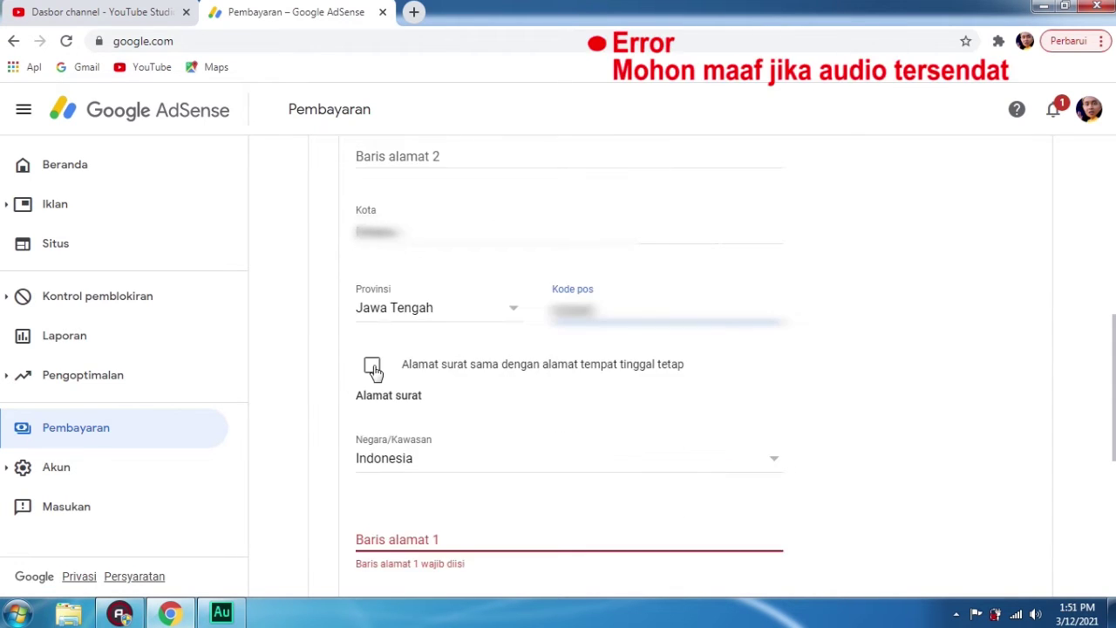
click(373, 367)
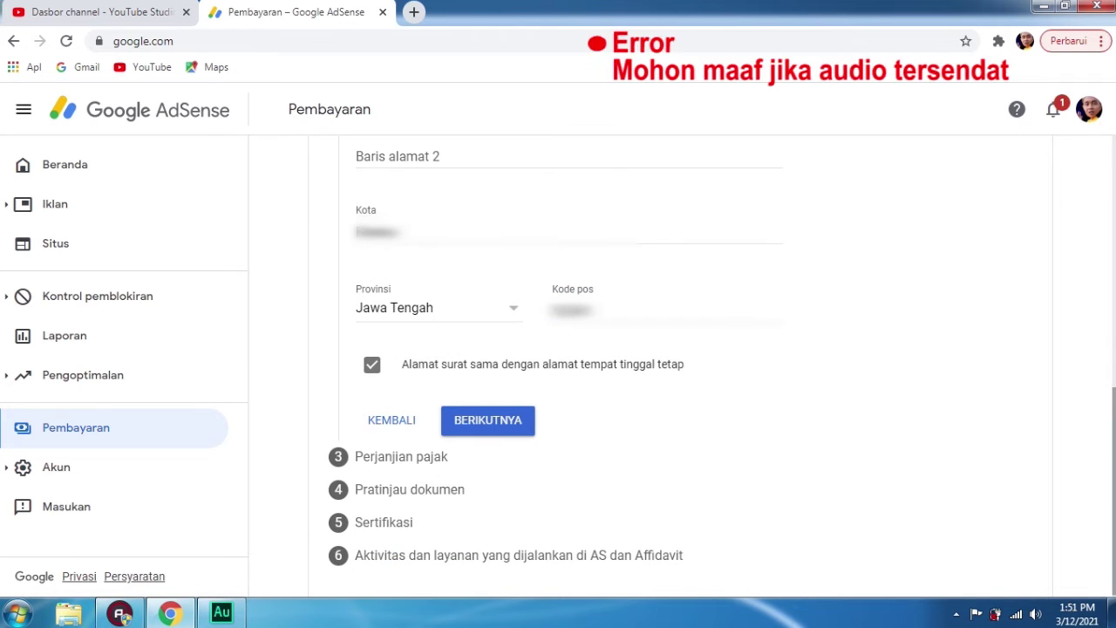
click(500, 431)
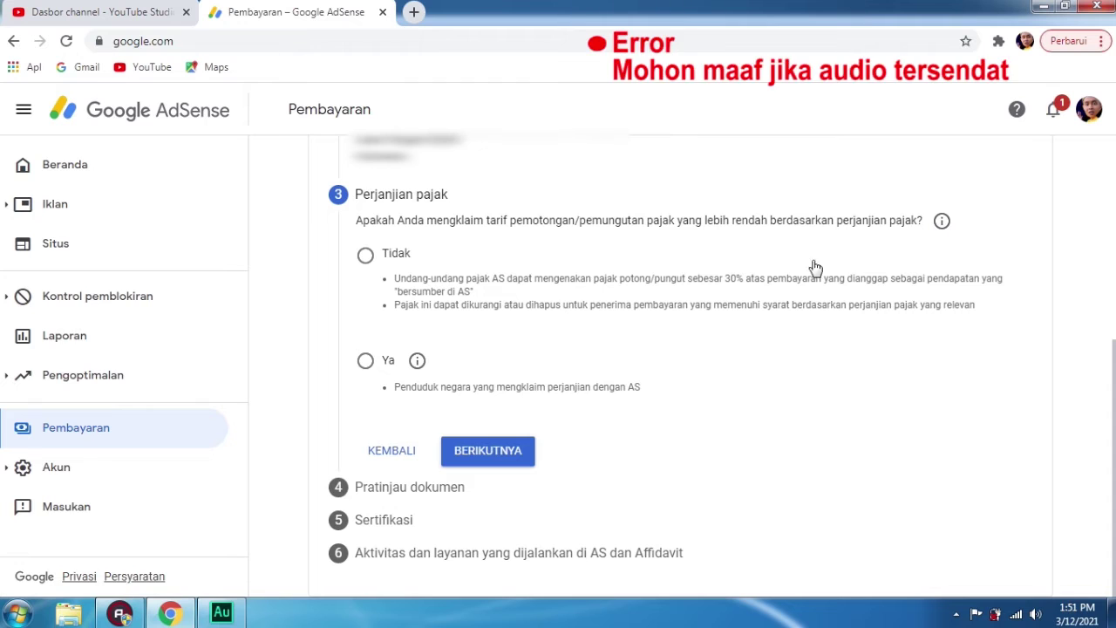
- Answer Ya to claiming a reduced withholding rate under a tax treaty and set the treaty country to Indonesia
click(422, 384)
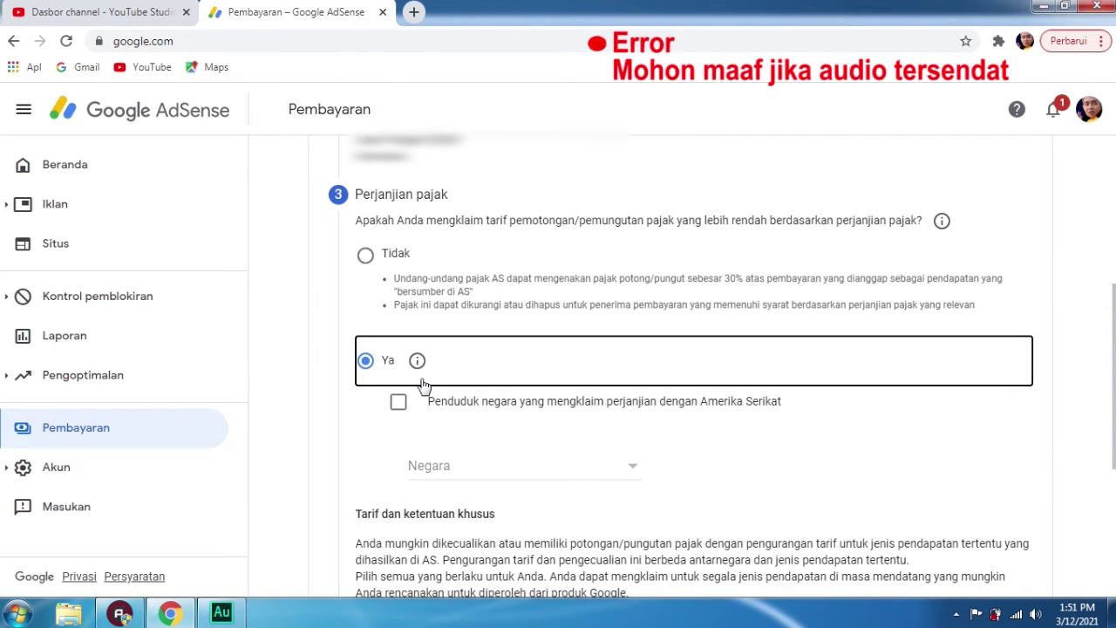
click(813, 411)
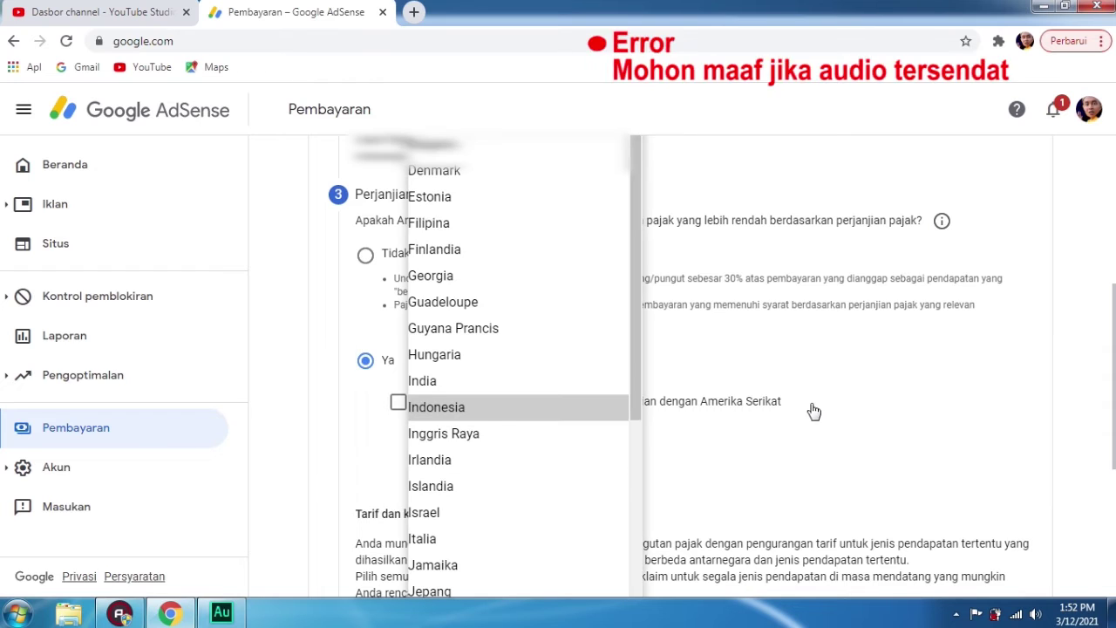
click(812, 410)
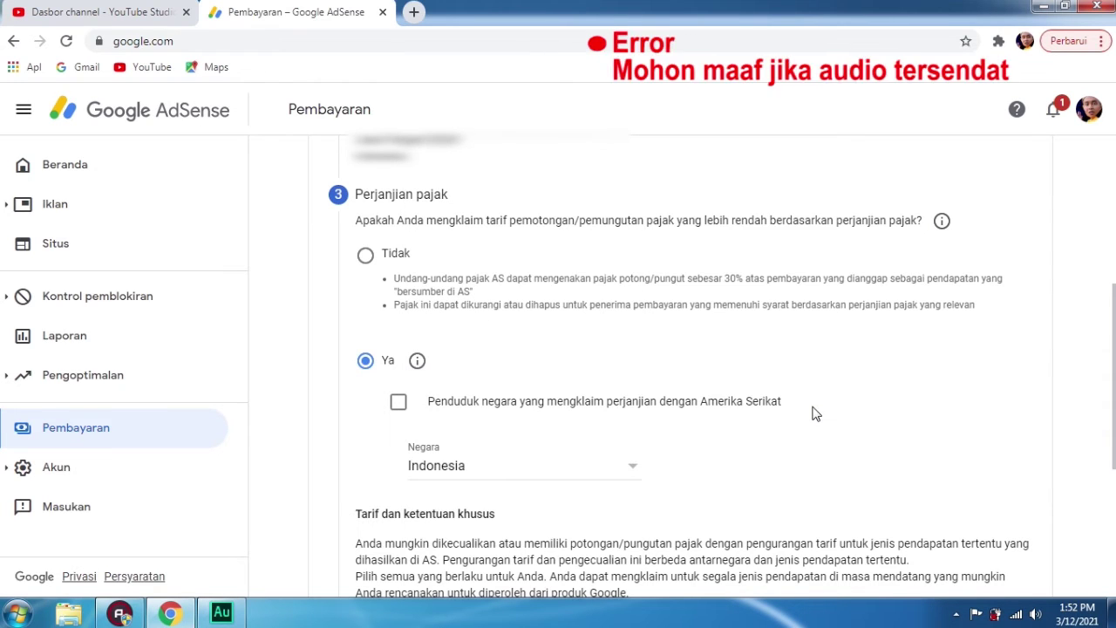
- Claim the special rate for Layanan (AdSense) and set its article and paragraph to Pasal 8 ayat 1
scroll(812, 413, down, 3)
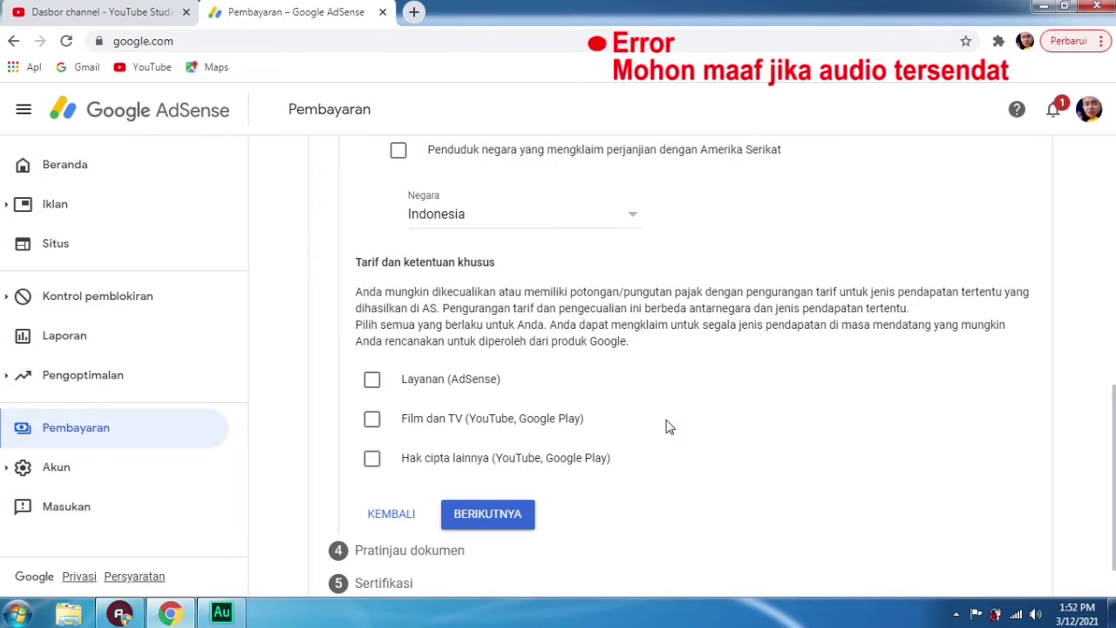
click(373, 381)
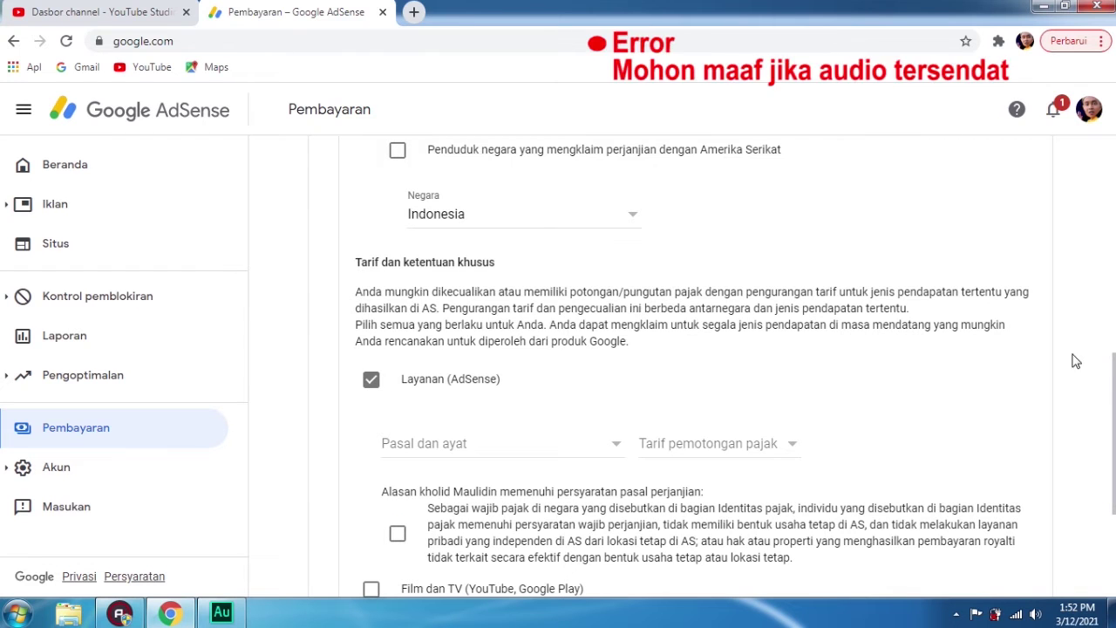
scroll(1113, 375, down, 1)
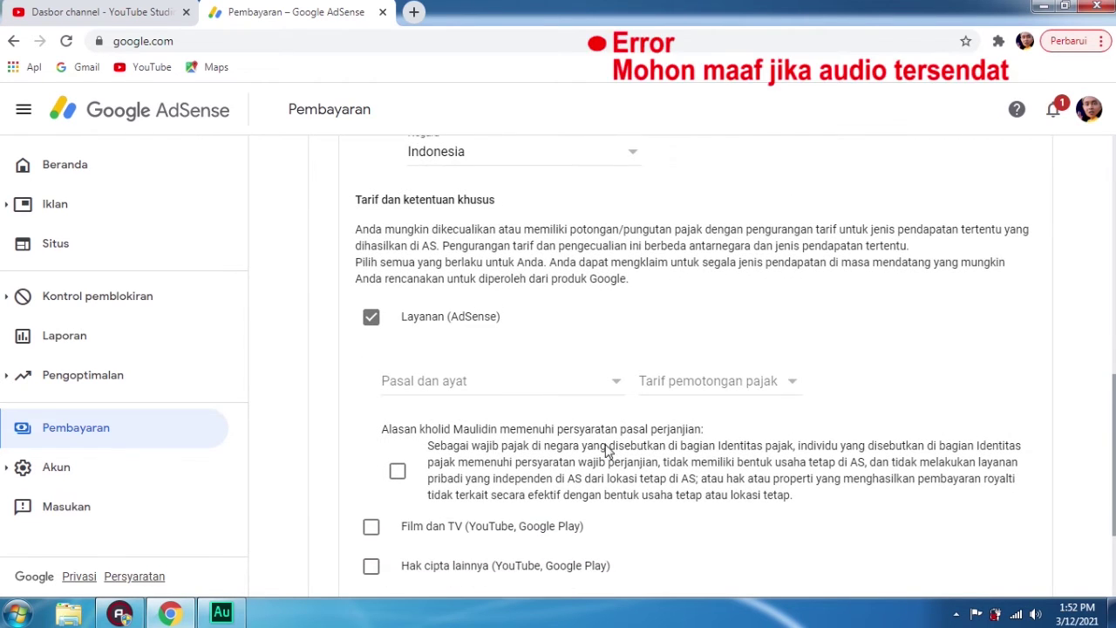
scroll(611, 449, down, 1)
click(616, 348)
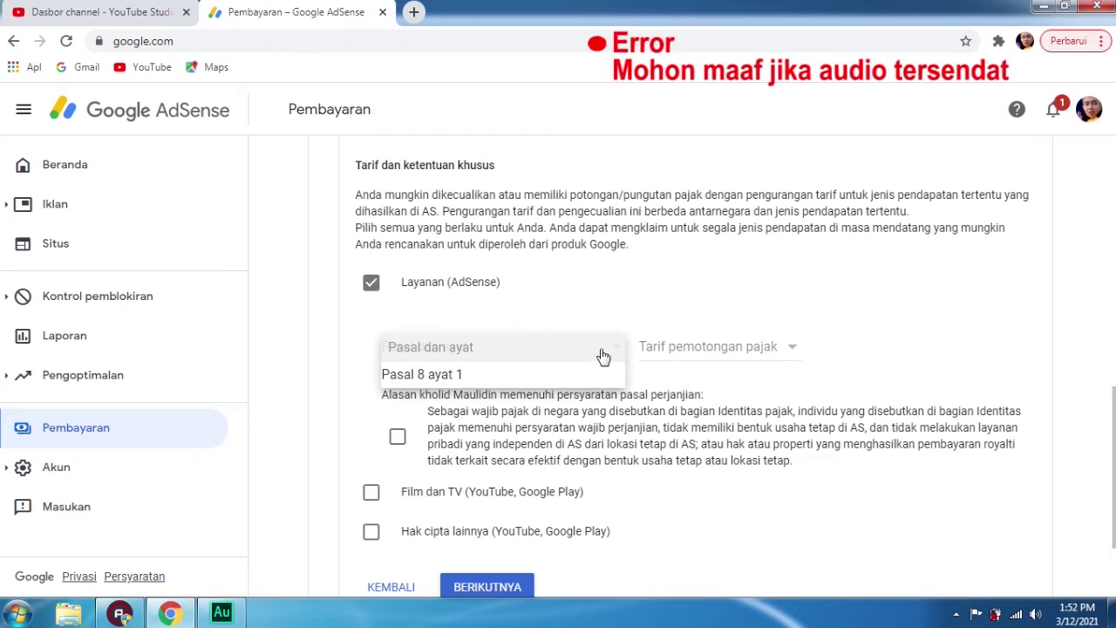
click(561, 374)
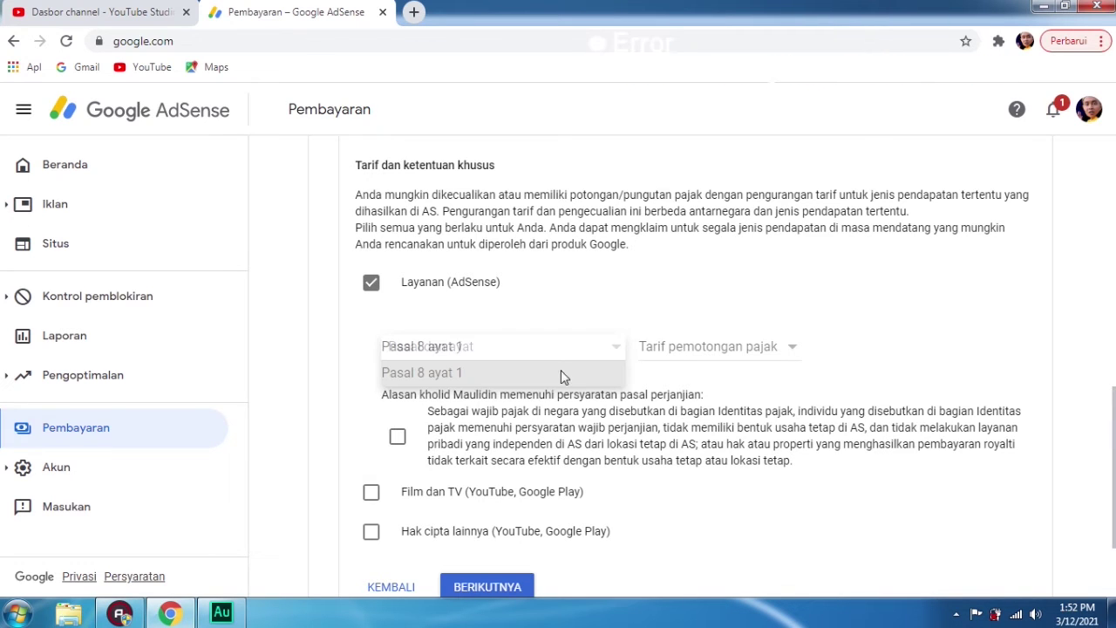
- Set the Layanan (AdSense) withholding rate to 0% (pengurangan tarif) and affirm that its treaty article requirements are met
click(794, 347)
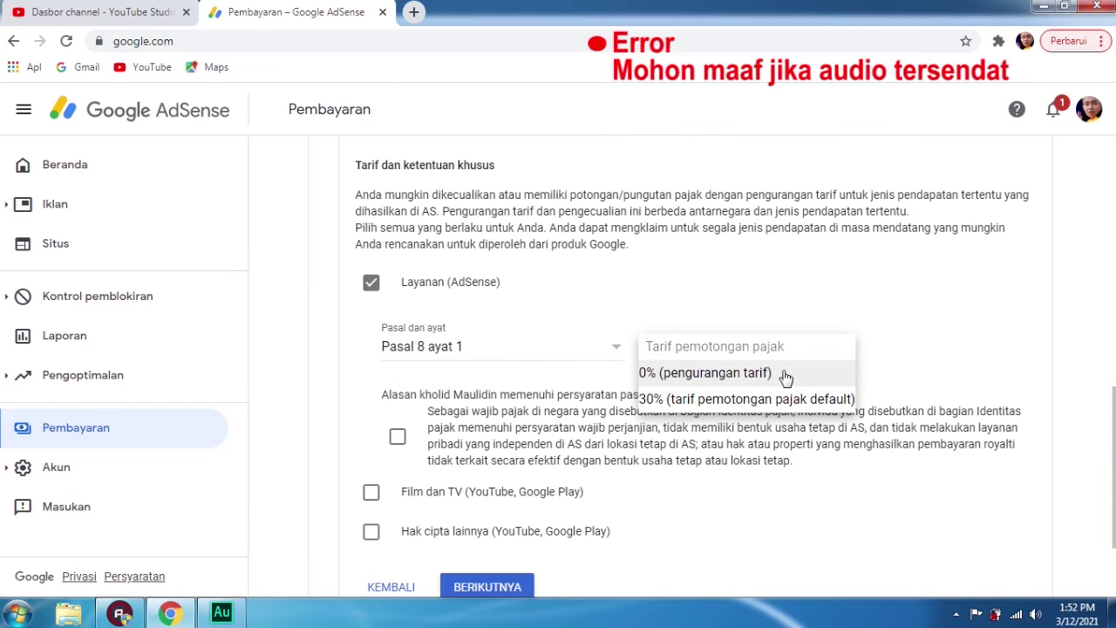
click(786, 375)
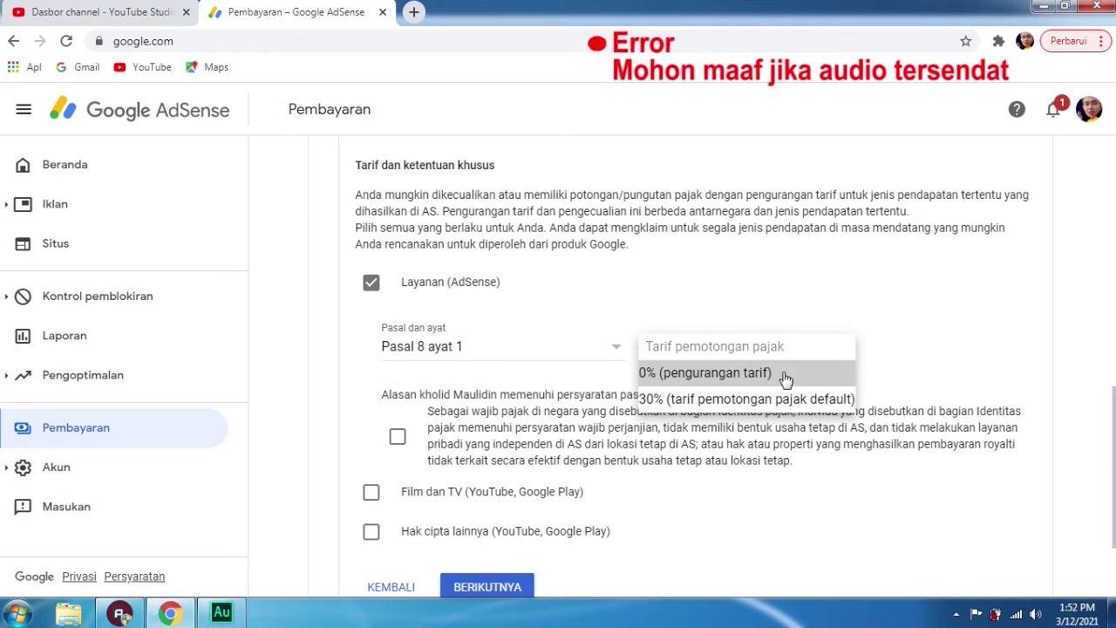
scroll(399, 348, down, 1)
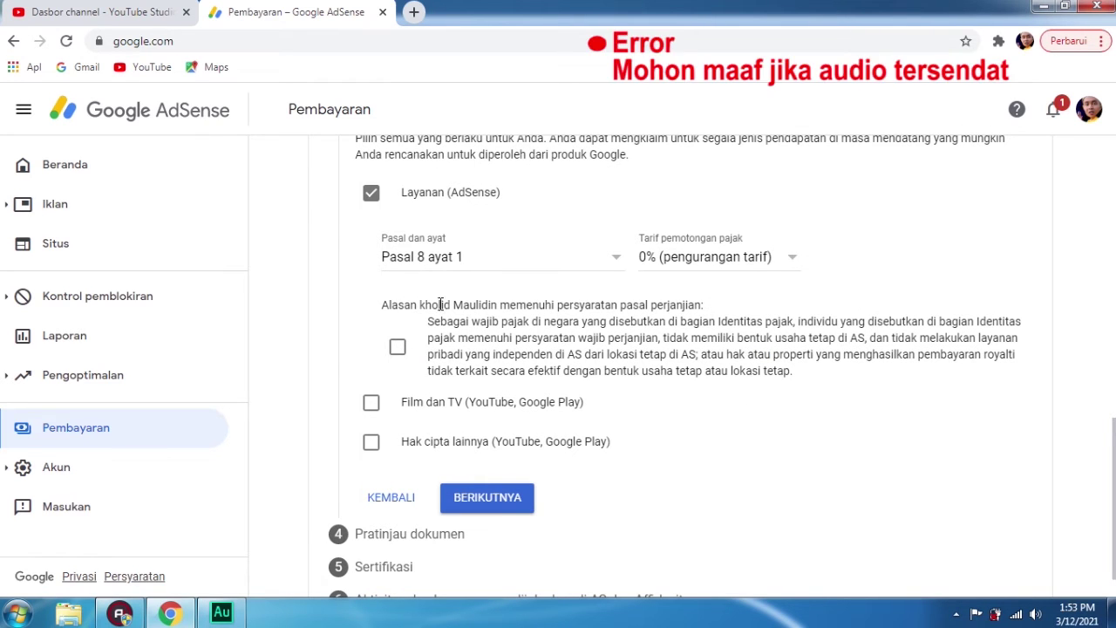
click(397, 348)
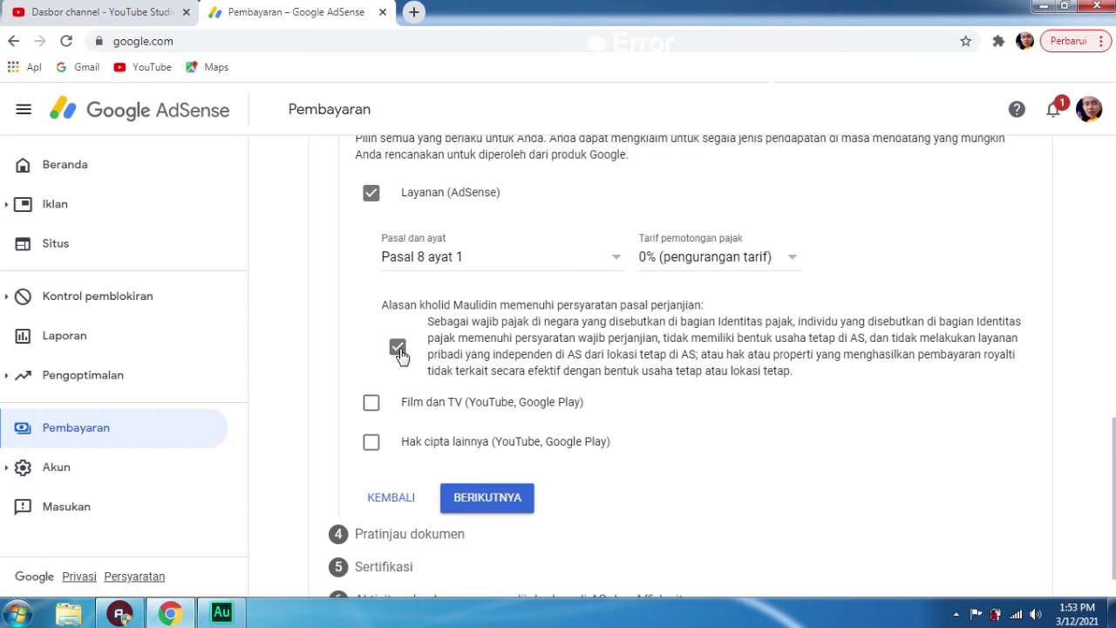
- Claim the special rate for Film dan TV under Pasal 13 ayat 2 at 10% (pengurangan tarif), affirming its treaty requirements
click(372, 405)
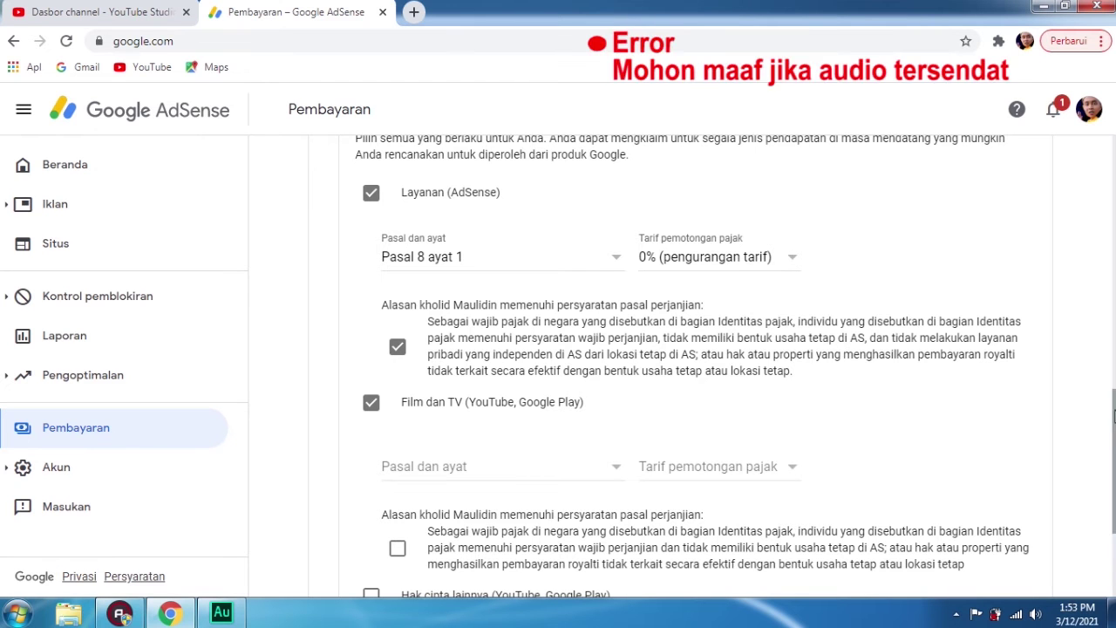
scroll(742, 466, down, 2)
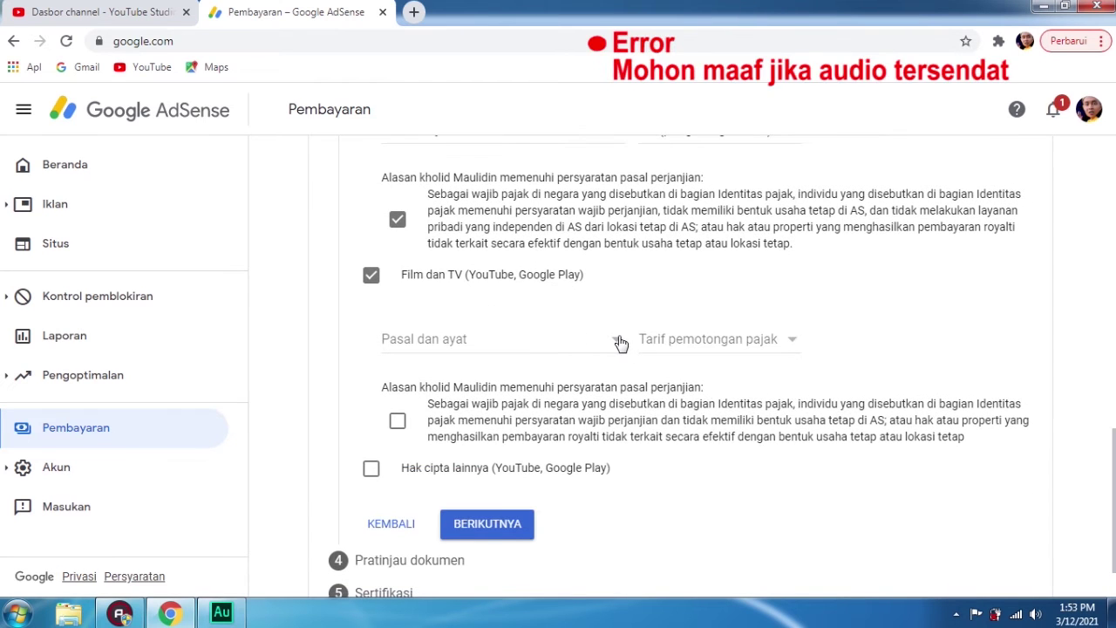
click(621, 341)
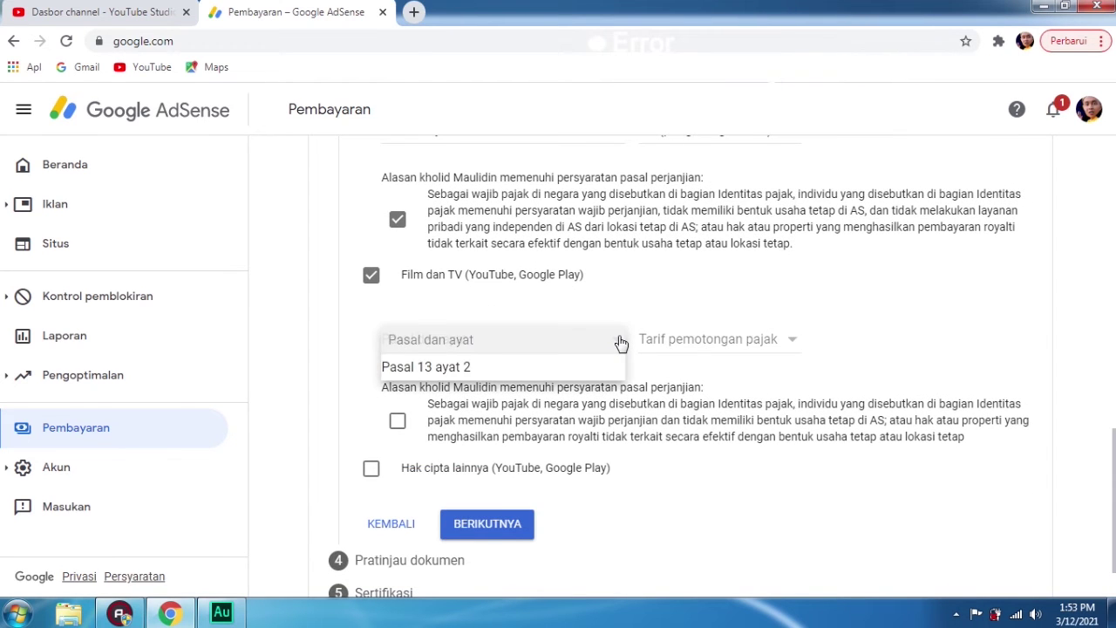
click(536, 374)
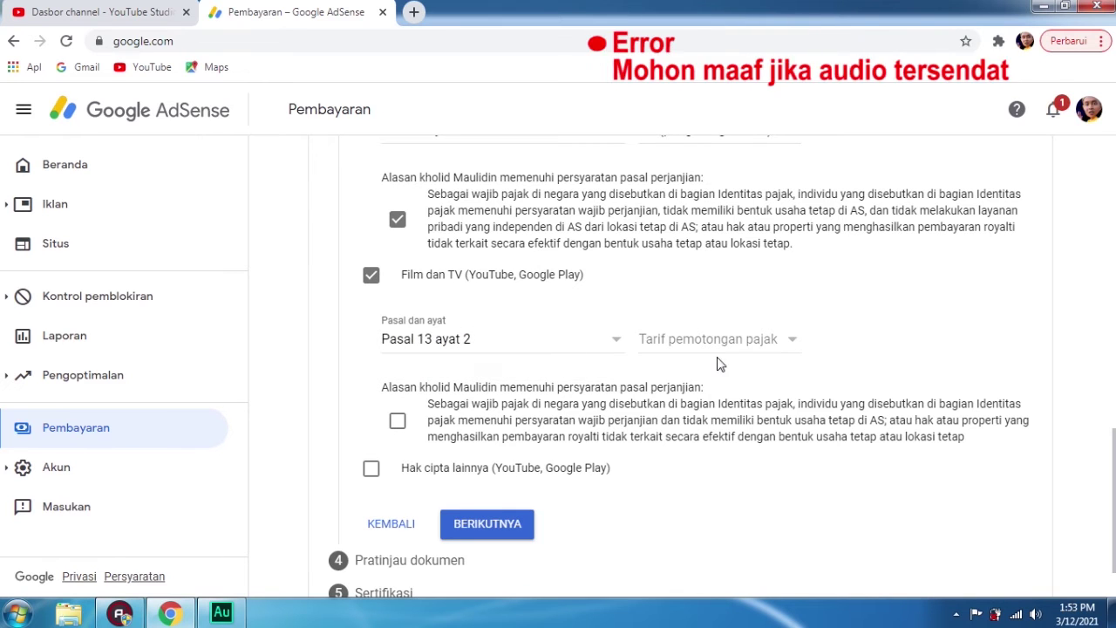
click(793, 343)
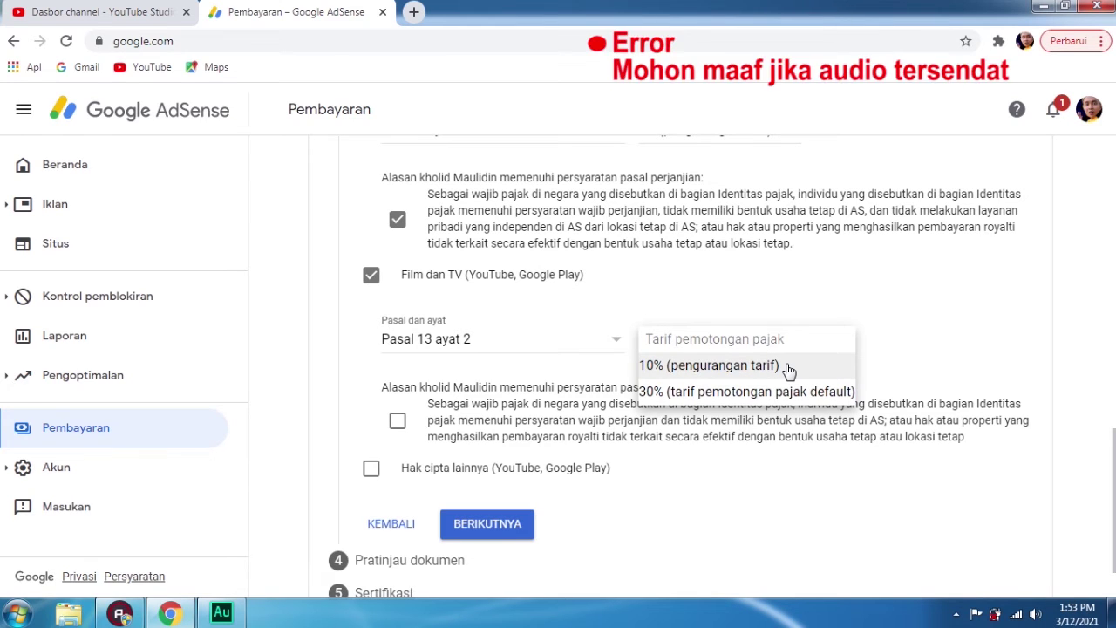
click(789, 370)
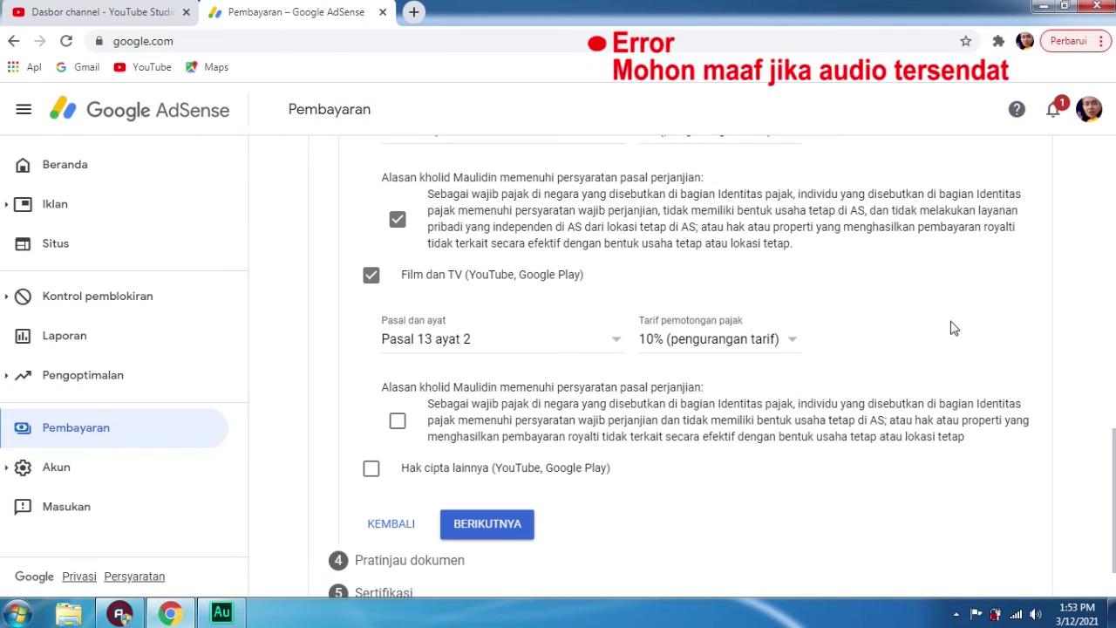
click(398, 423)
- Claim the special rate for Hak cipta lainnya under Pasal 13 ayat 2 at 10% (pengurangan tarif), affirming its treaty requirements
click(371, 468)
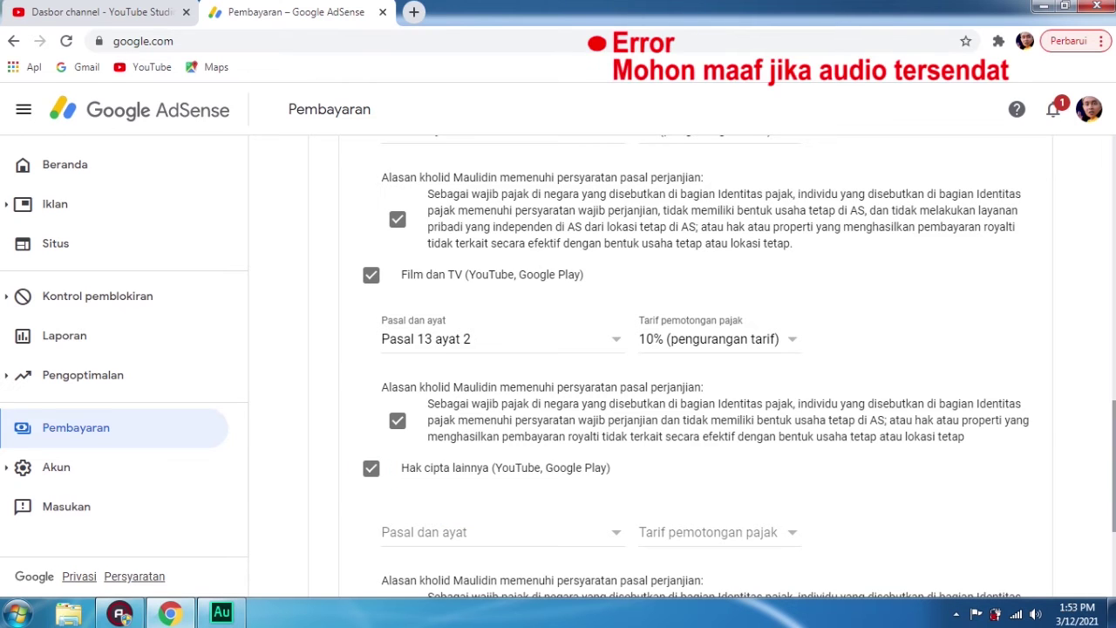
scroll(588, 386, down, 2)
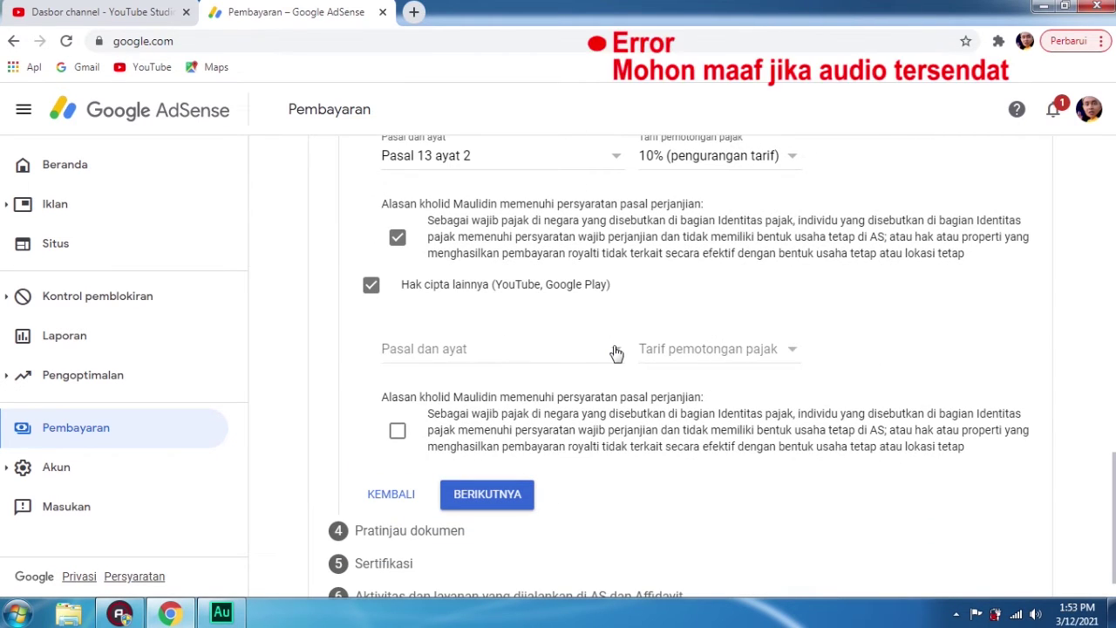
click(617, 352)
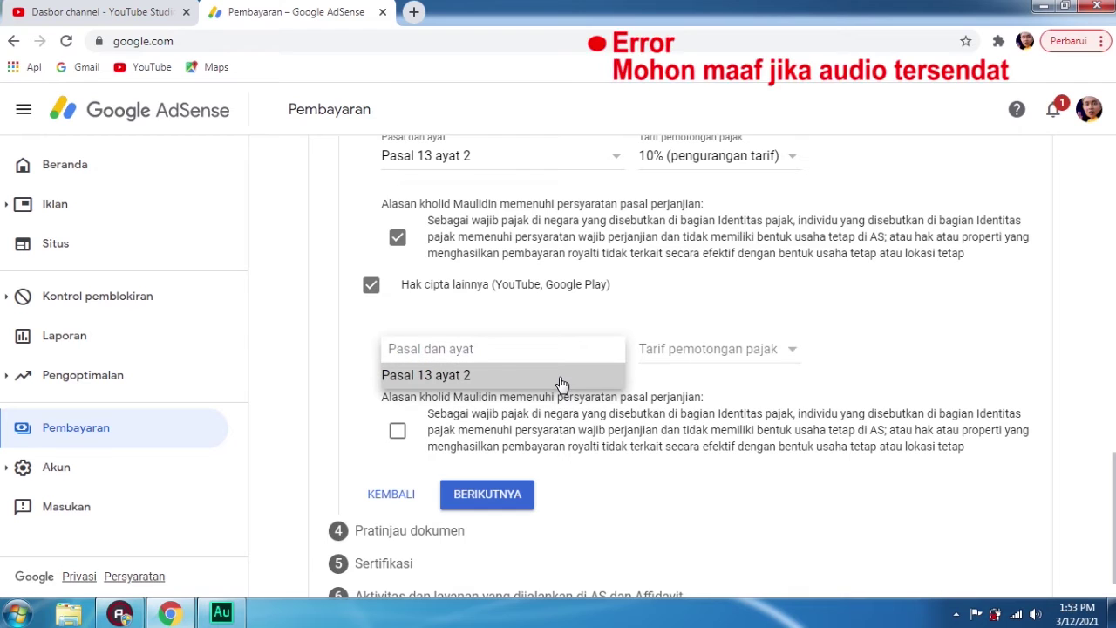
click(576, 381)
click(790, 358)
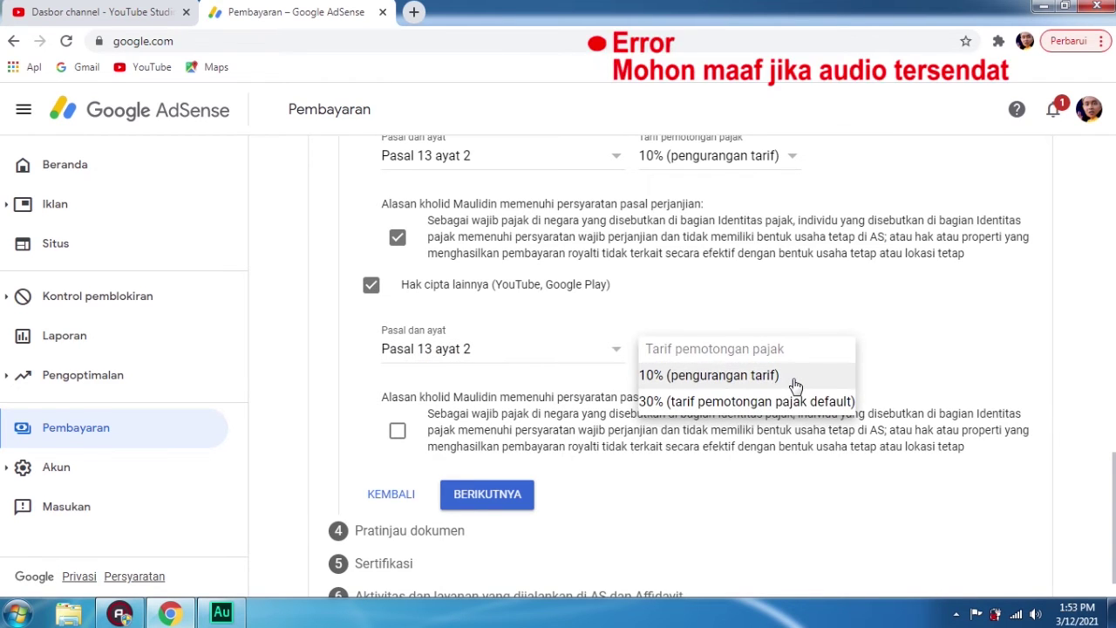
click(795, 384)
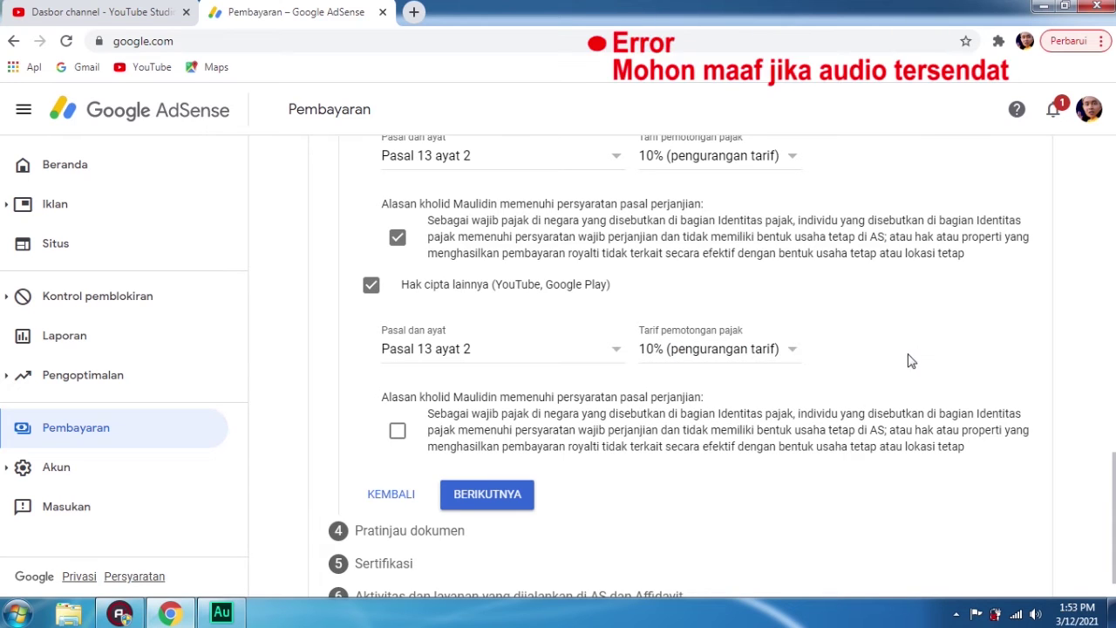
click(397, 434)
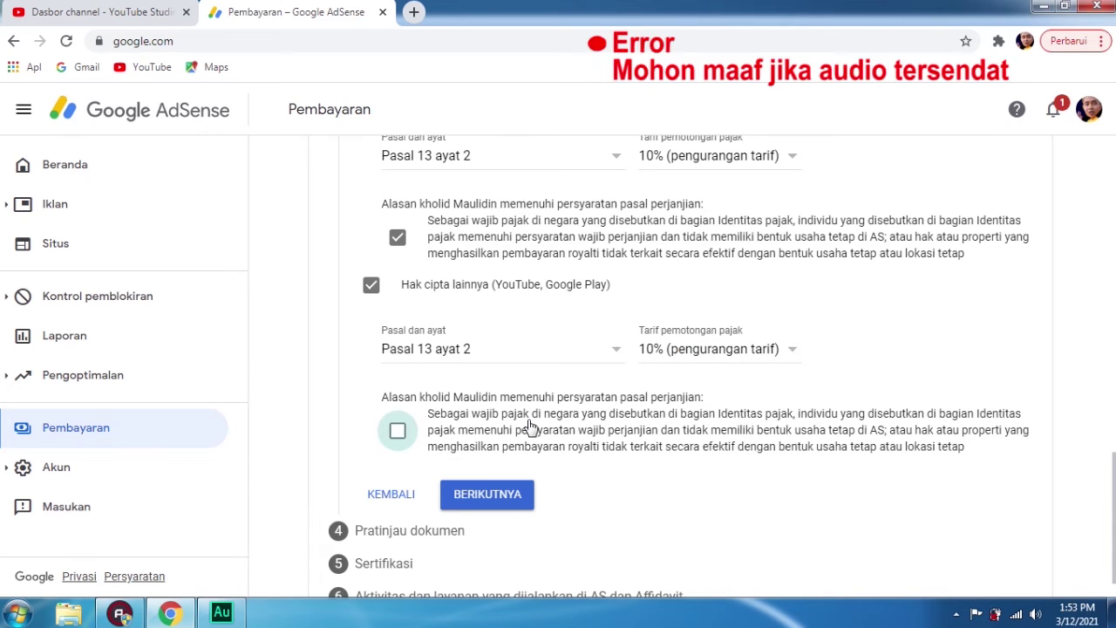
- Proceed to the document preview, declare the generated W-8BEN forms reviewed and correct, and continue to the certification section
scroll(887, 407, down, 1)
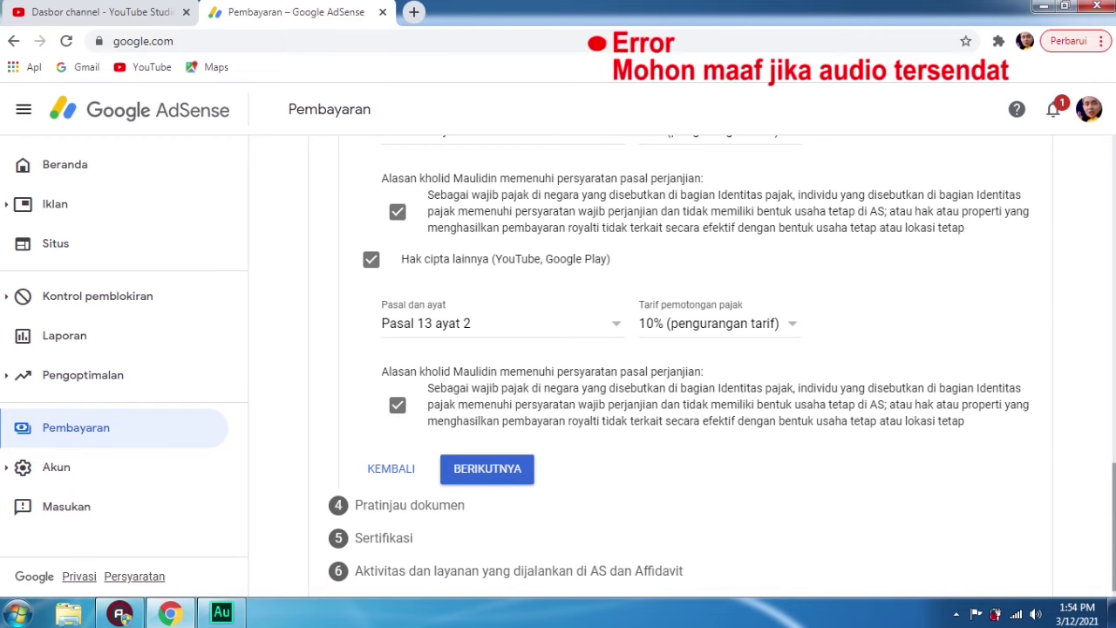
scroll(678, 364, up, 10)
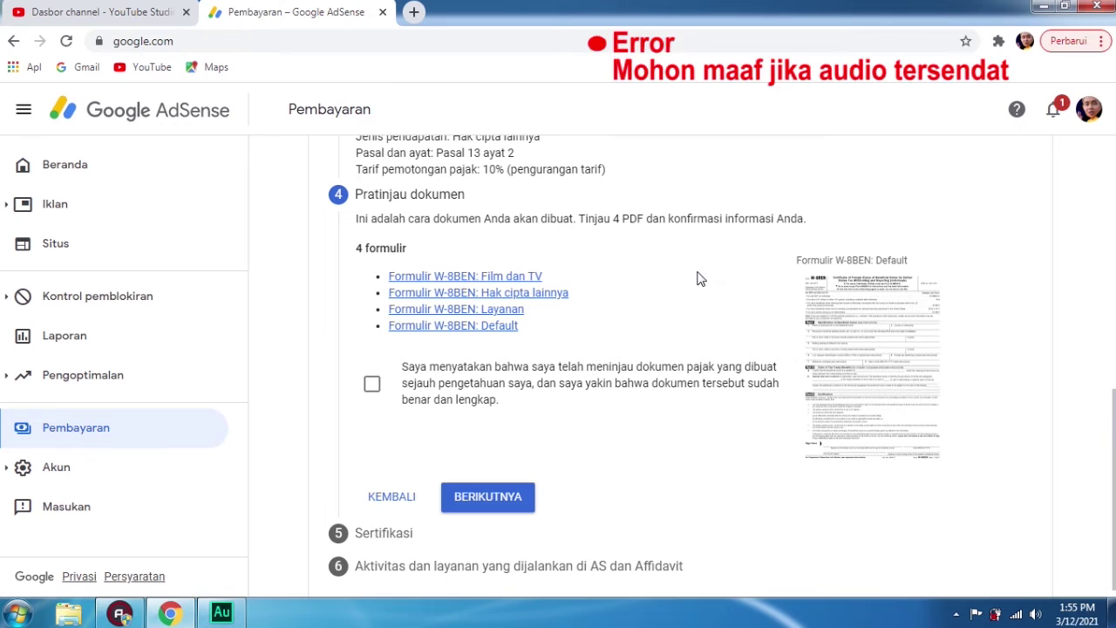
click(372, 387)
click(488, 497)
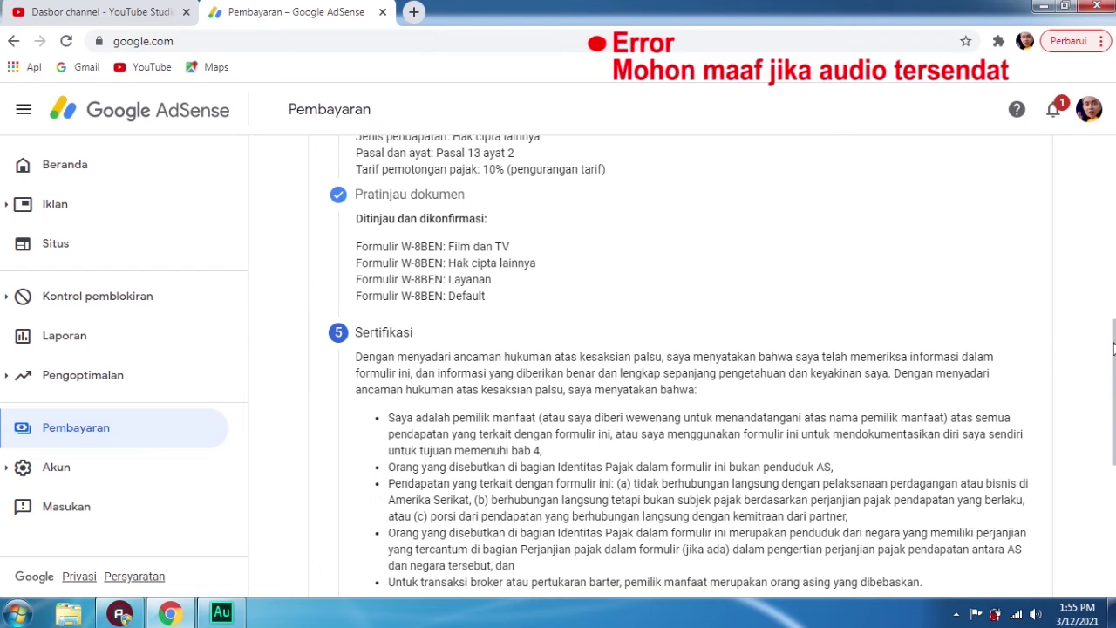
- Sign the certification with the full legal name, answer Ya to being the named signer, and continue to the affidavit section
drag(1114, 345, 1113, 435)
scroll(842, 425, down, 3)
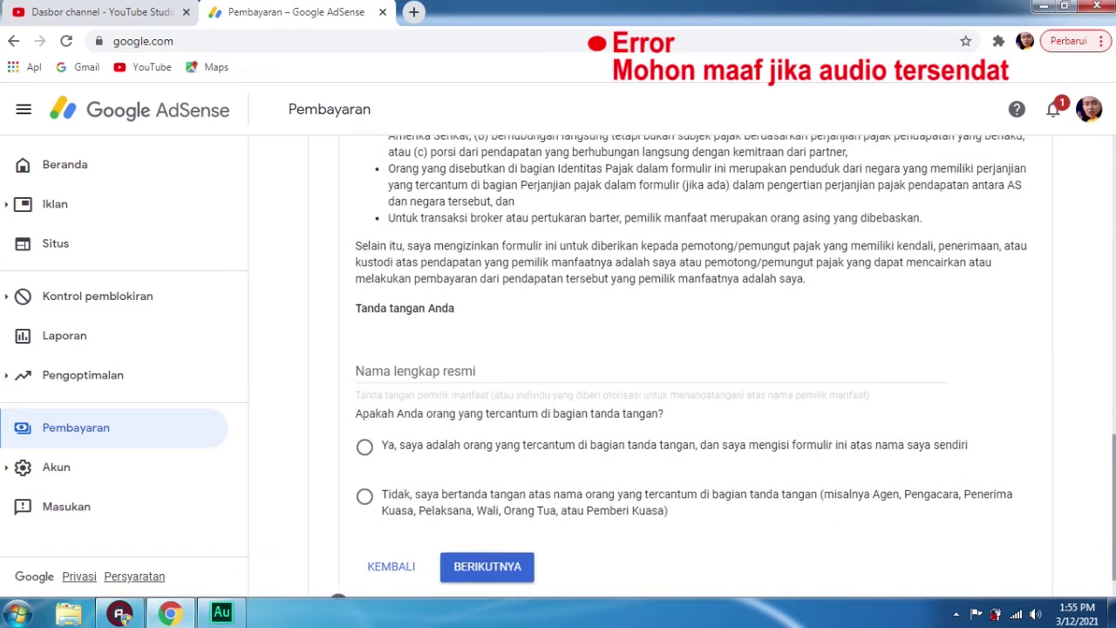
click(506, 320)
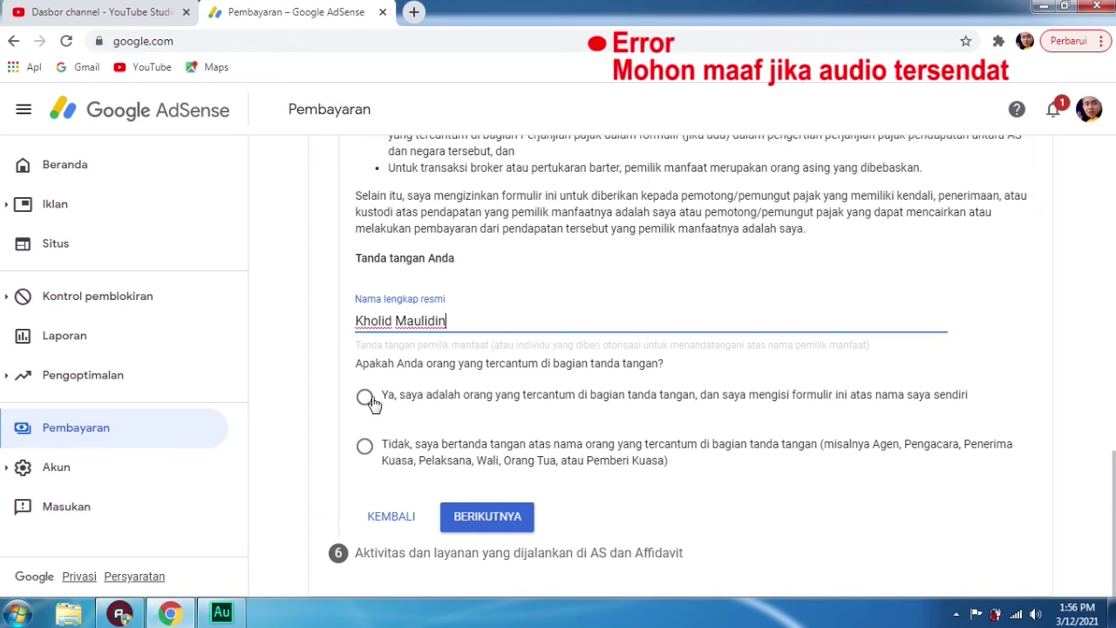
click(442, 397)
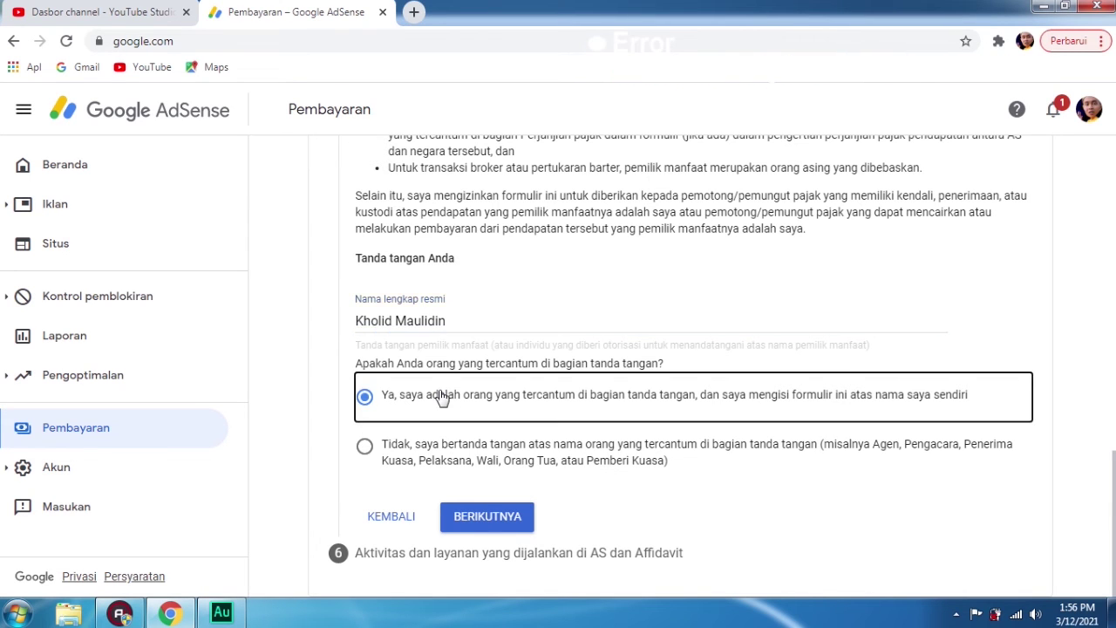
click(502, 520)
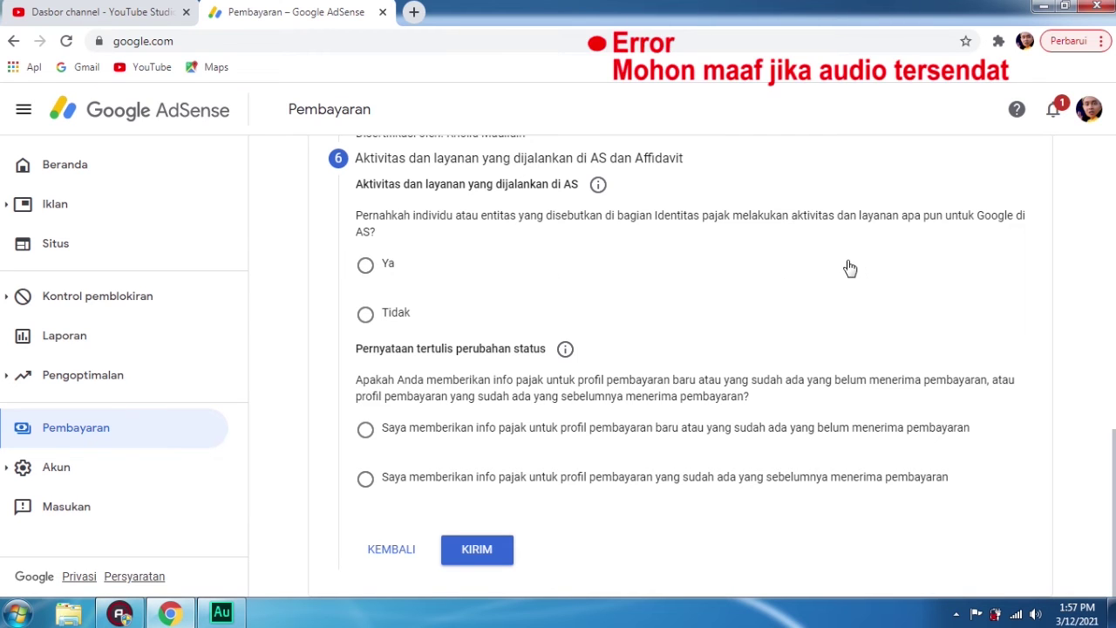
- Answer Tidak to performing activities and services for Google in the US, and declare all services are performed outside the US
click(365, 314)
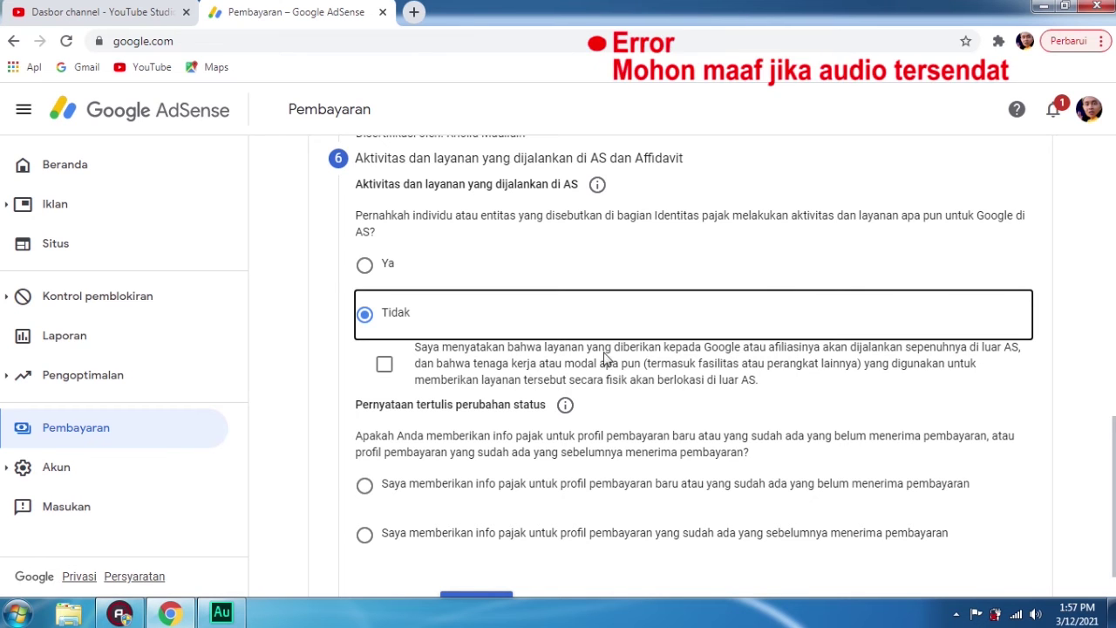
click(384, 368)
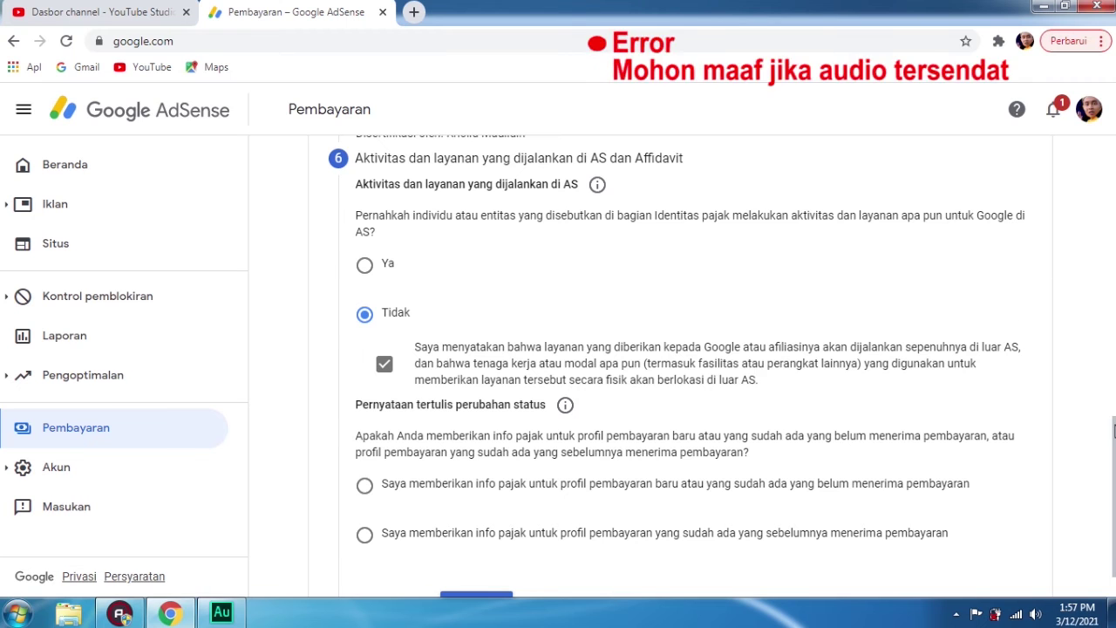
- Declare the tax info is for an existing, previously paid payments profile, certify it unchanged since 1 Januari 2020, and submit the form
scroll(859, 429, down, 1)
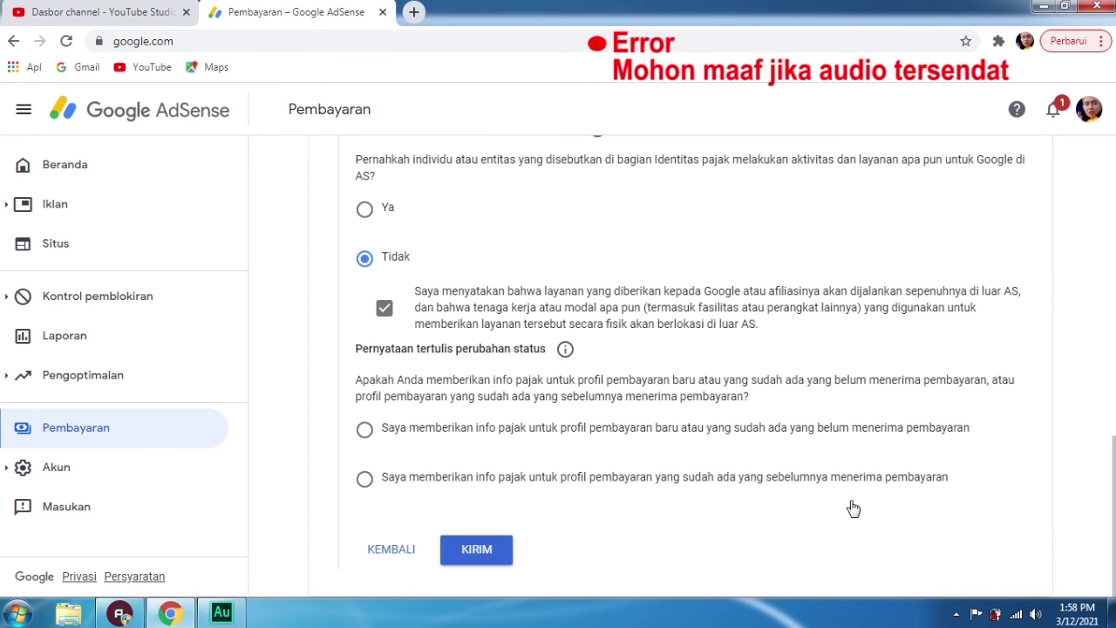
click(702, 520)
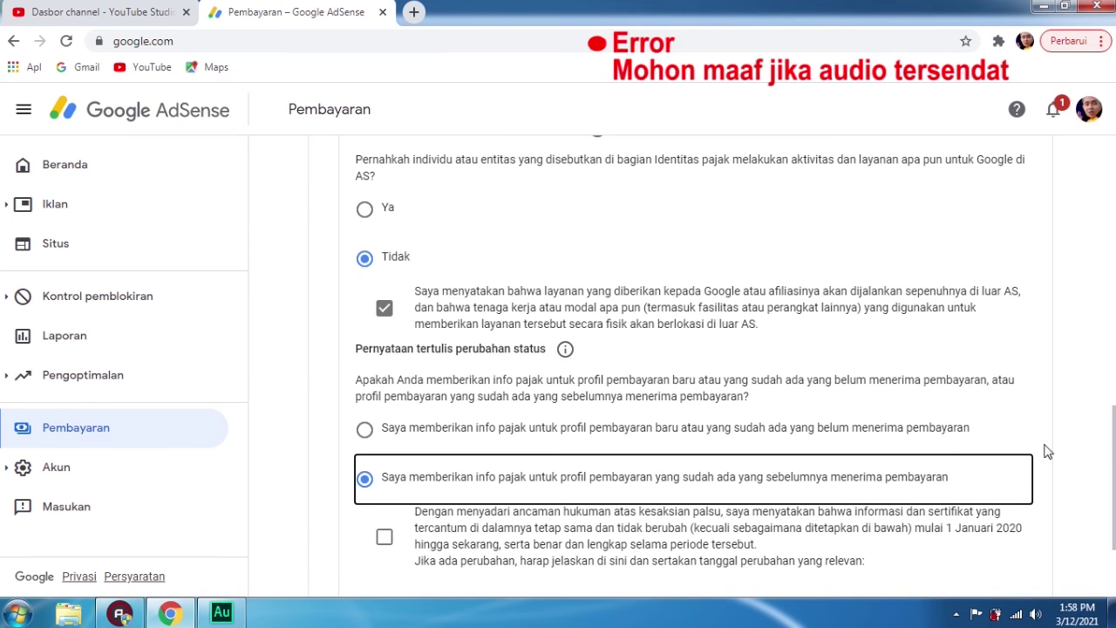
scroll(438, 438, down, 2)
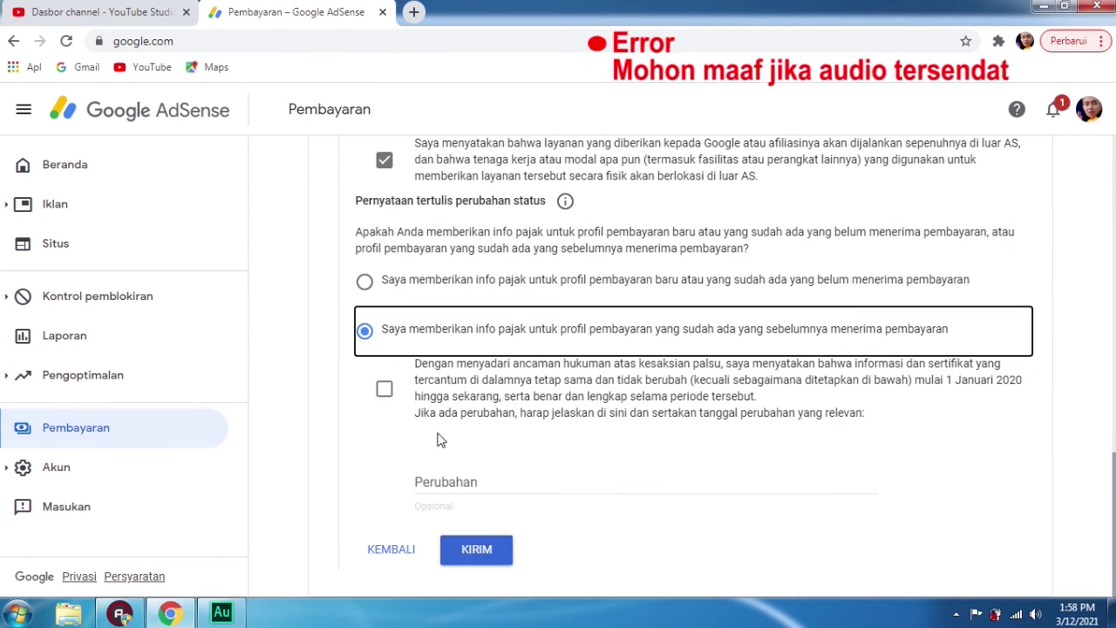
click(386, 396)
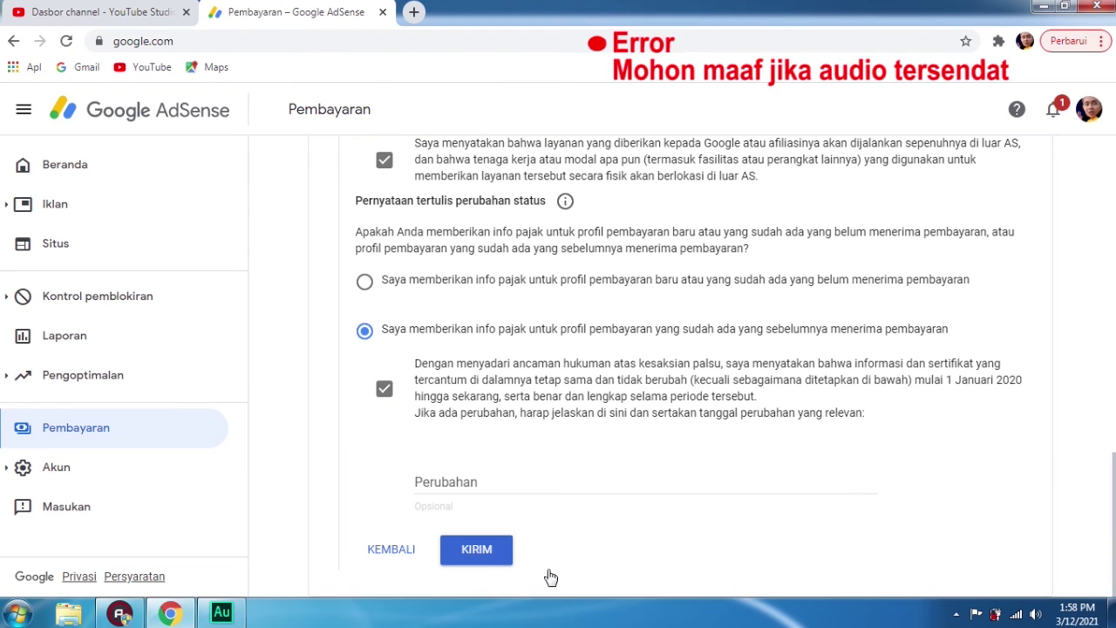
click(491, 564)
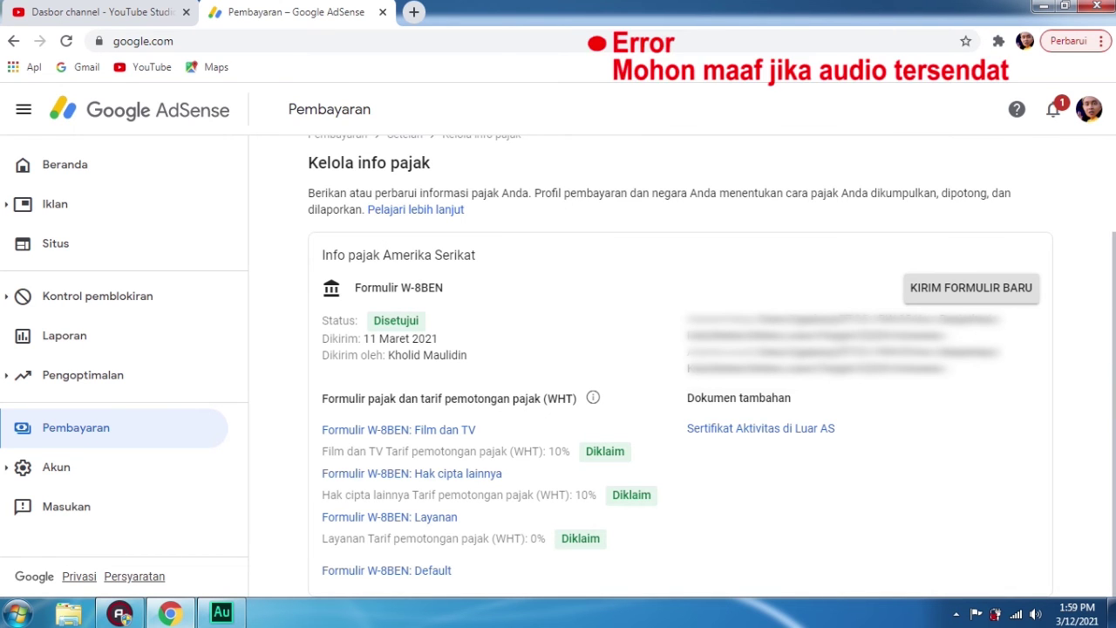